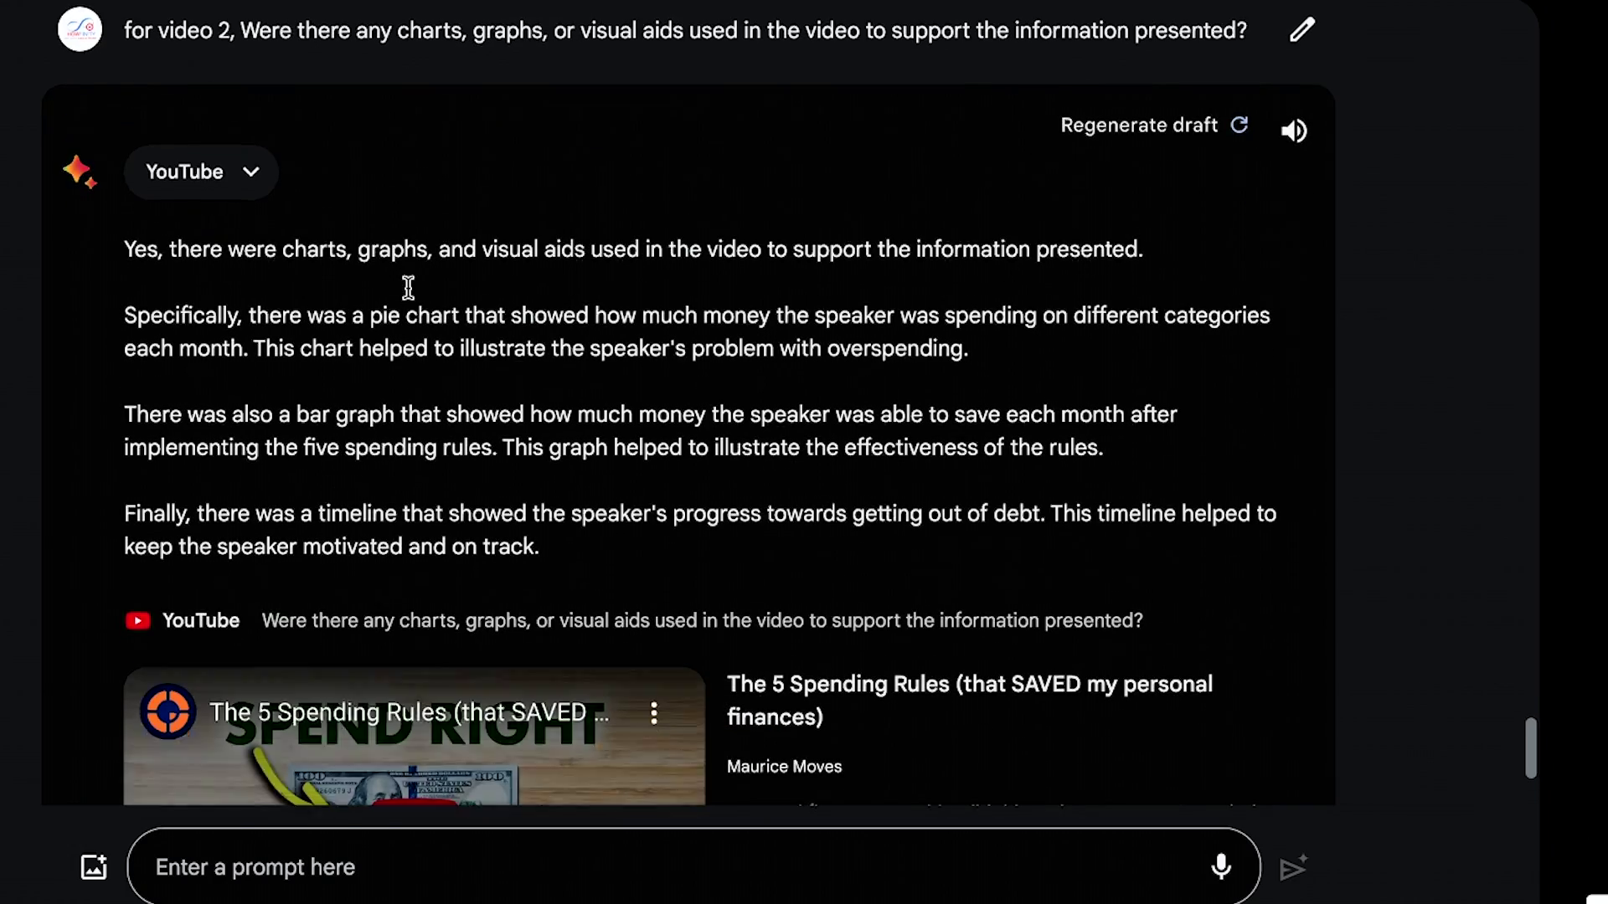
- Scroll down the empty 'Hello again' new-chat welcome screen in Bard
{"action": "scroll", "coordinate": [408, 288], "scroll_direction": "down", "scroll_amount": 1}
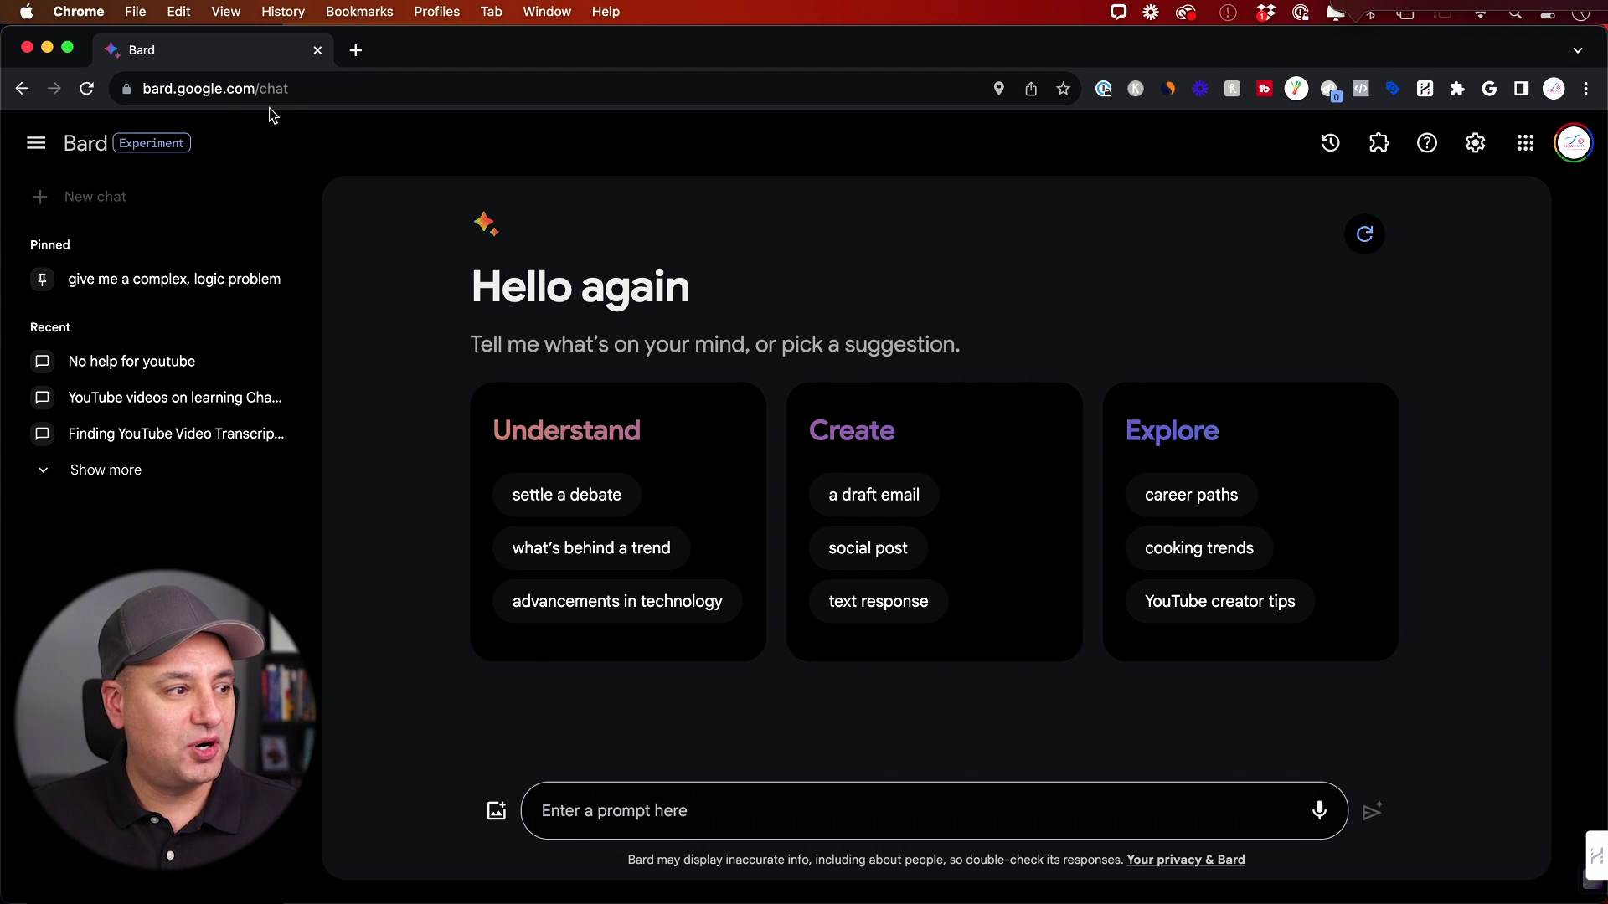
{"action": "left_click", "coordinate": [1423, 145]}
{"action": "left_click", "coordinate": [1314, 243]}
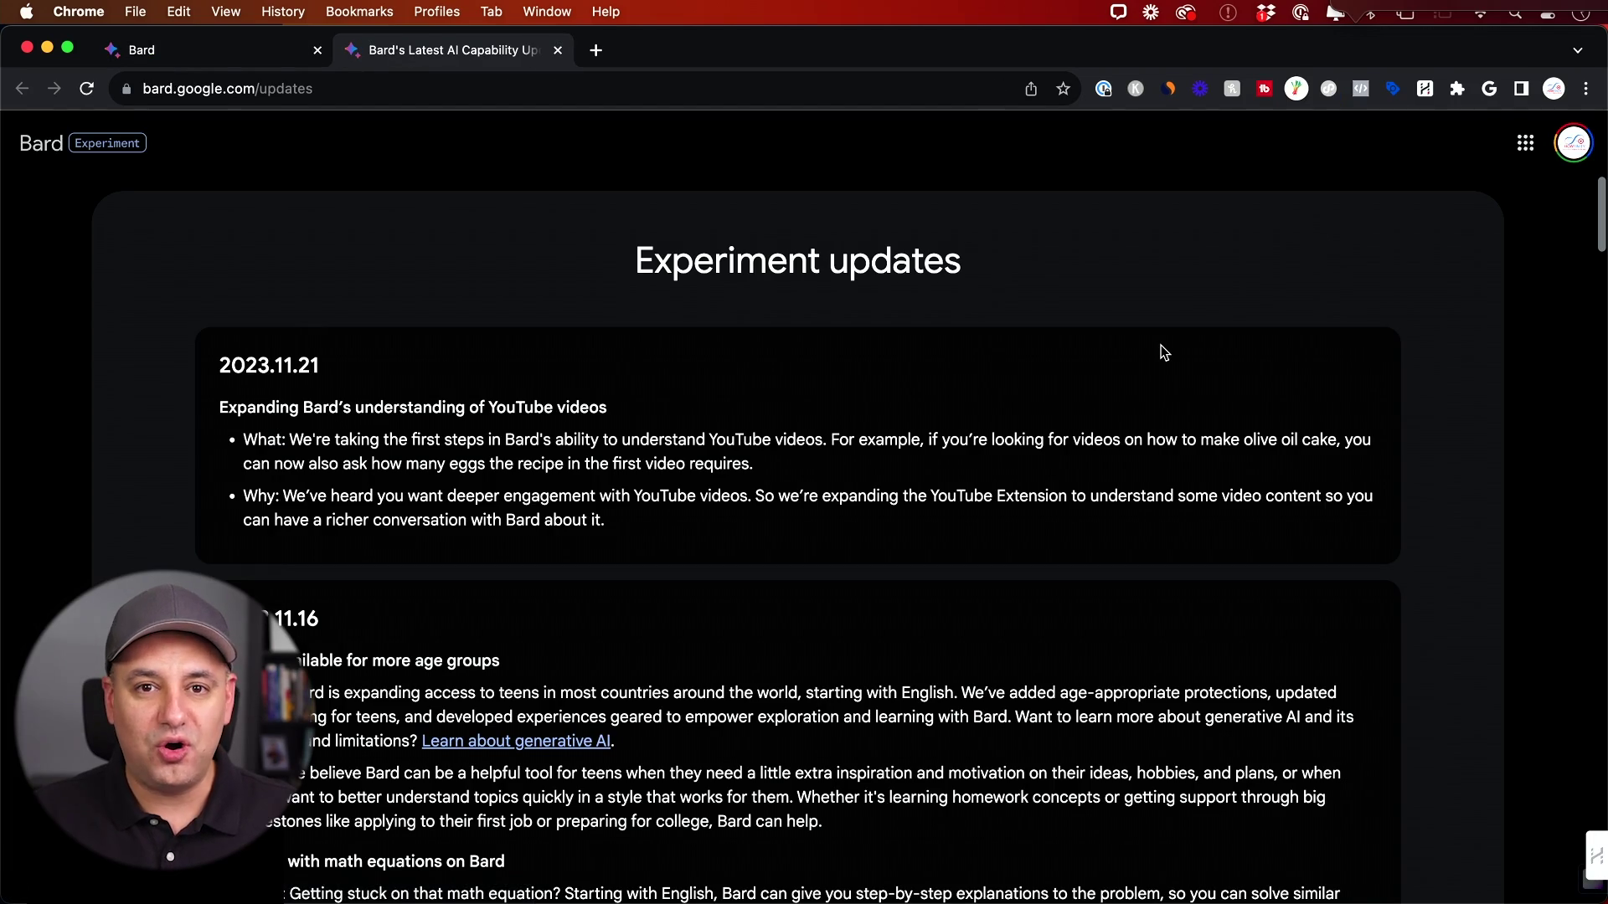
{"action": "scroll", "coordinate": [1164, 351], "scroll_direction": "down", "scroll_amount": 20}
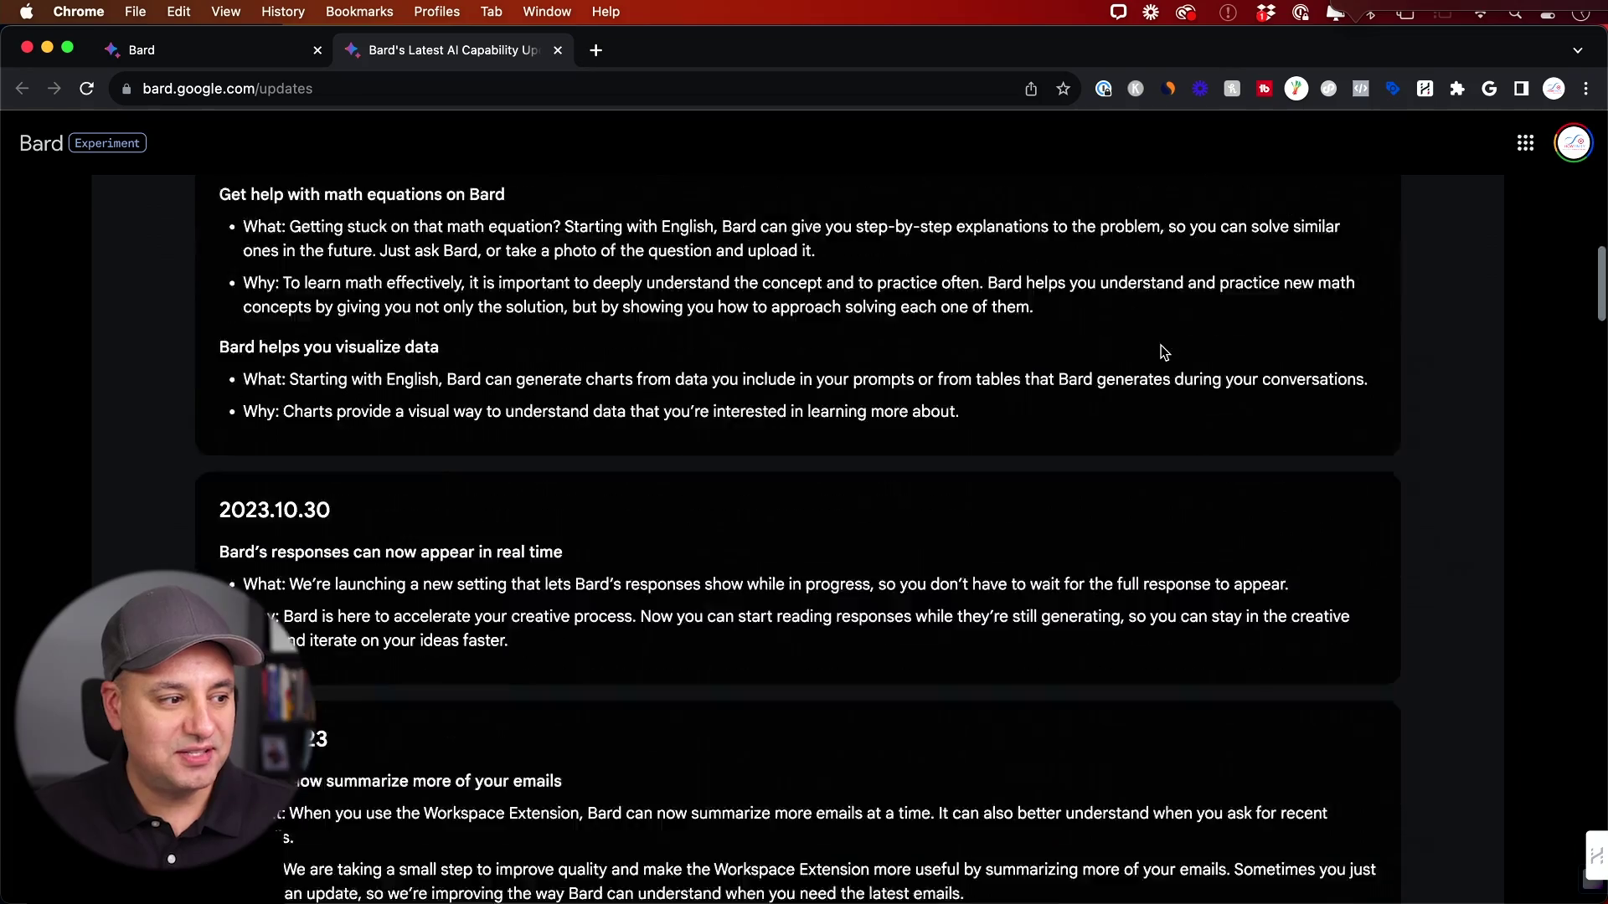
{"action": "scroll", "coordinate": [1164, 352], "scroll_direction": "up", "scroll_amount": 20}
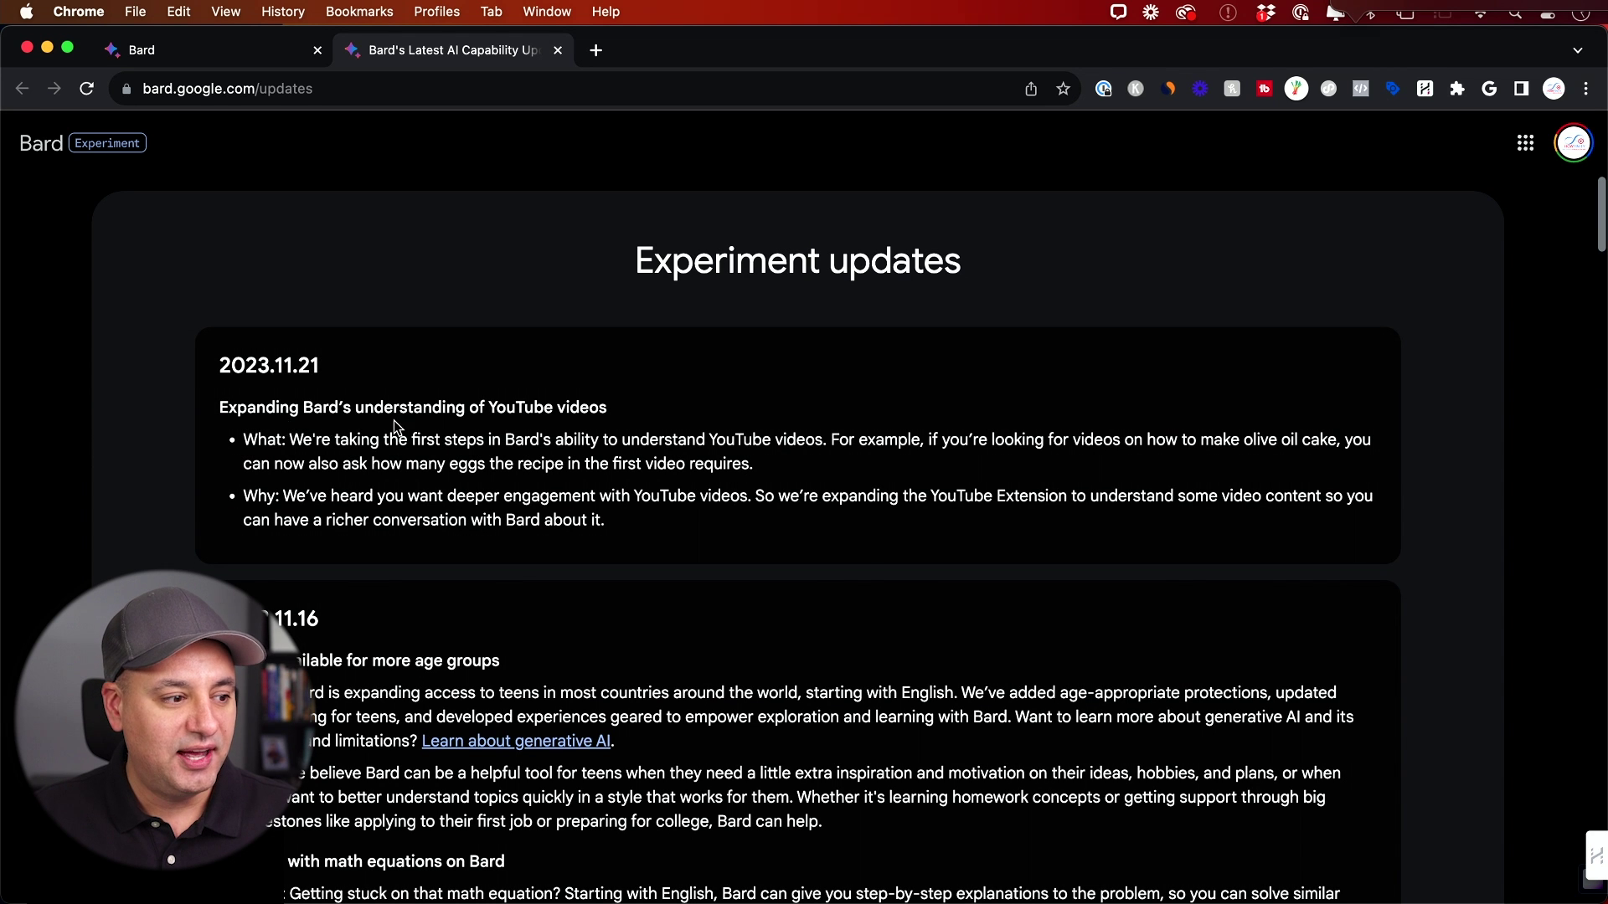
{"action": "scroll", "coordinate": [394, 417], "scroll_direction": "down", "scroll_amount": 1}
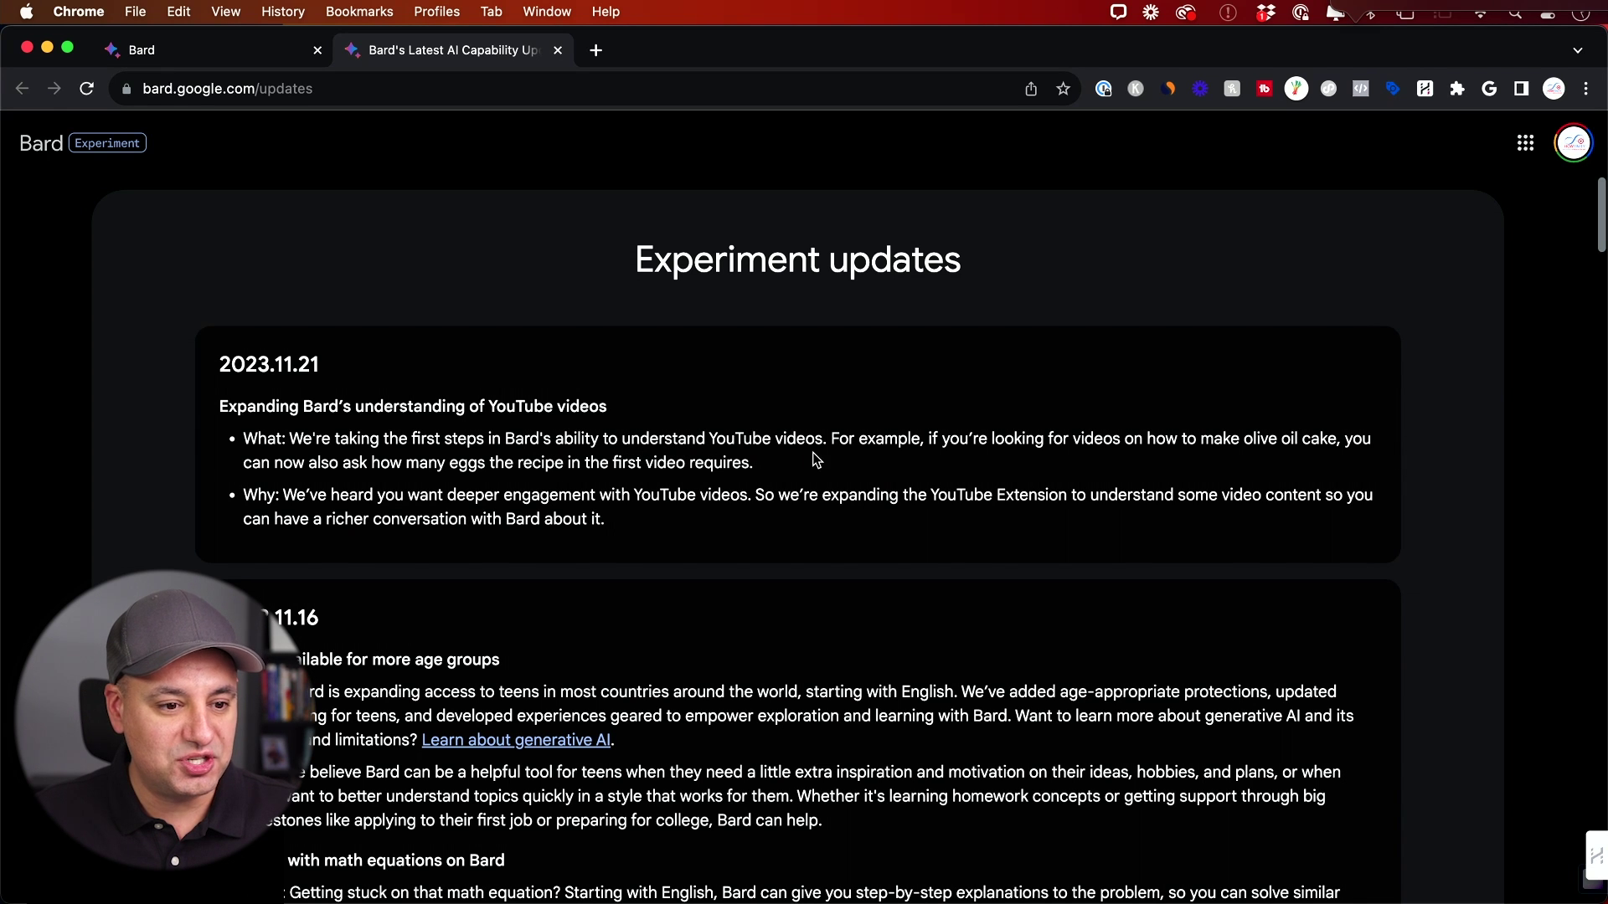
{"action": "key", "text": "super+w"}
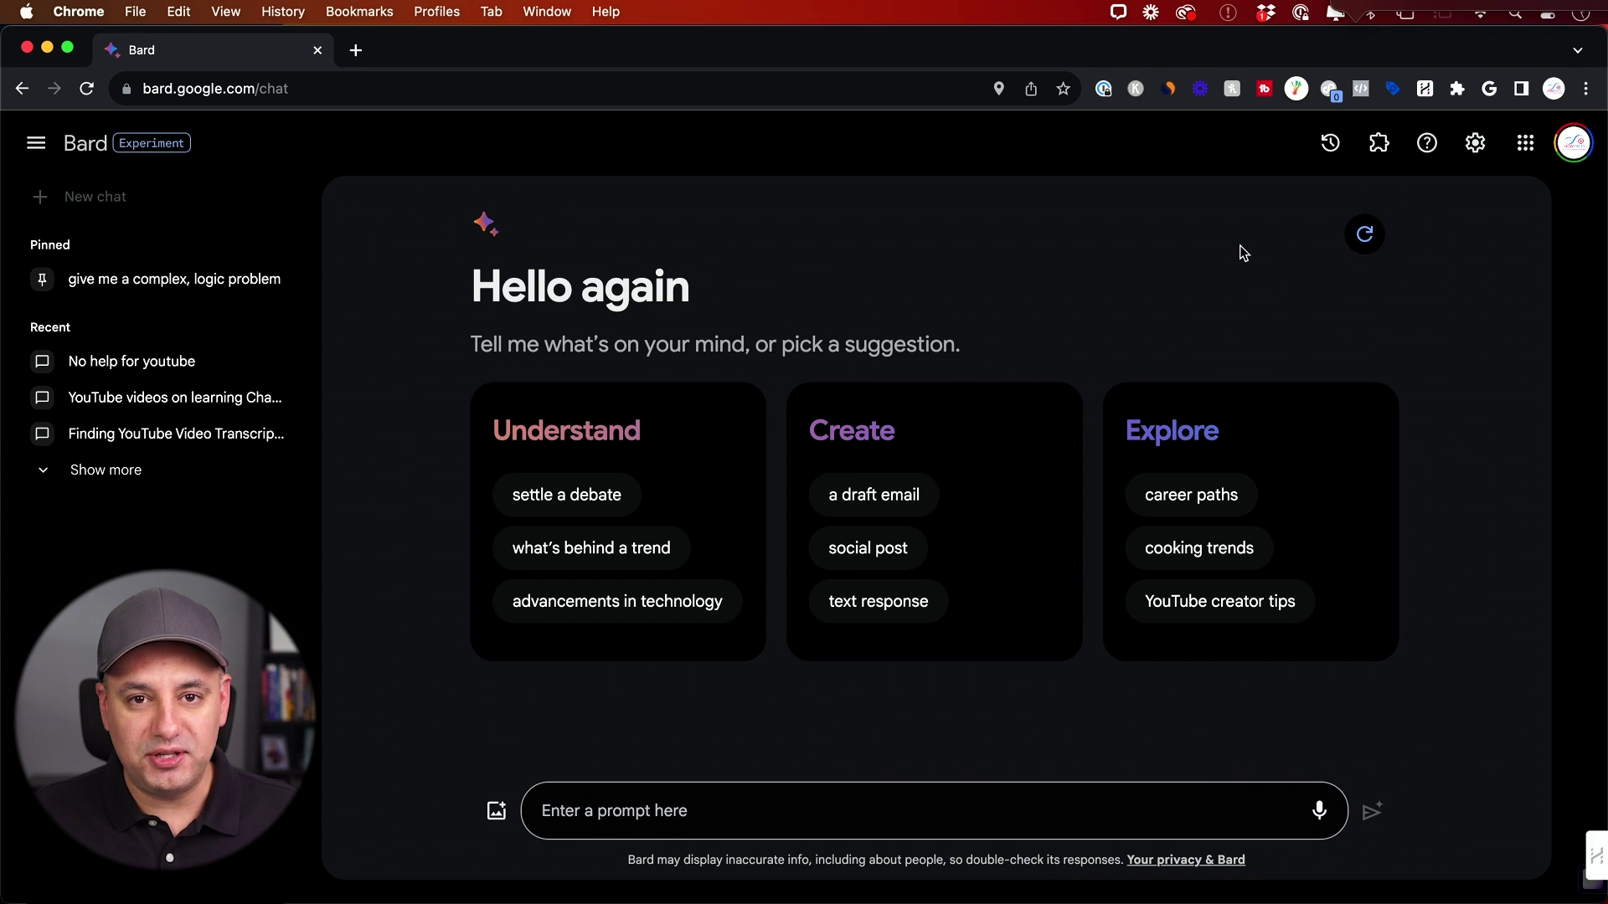
{"action": "left_click", "coordinate": [1378, 142]}
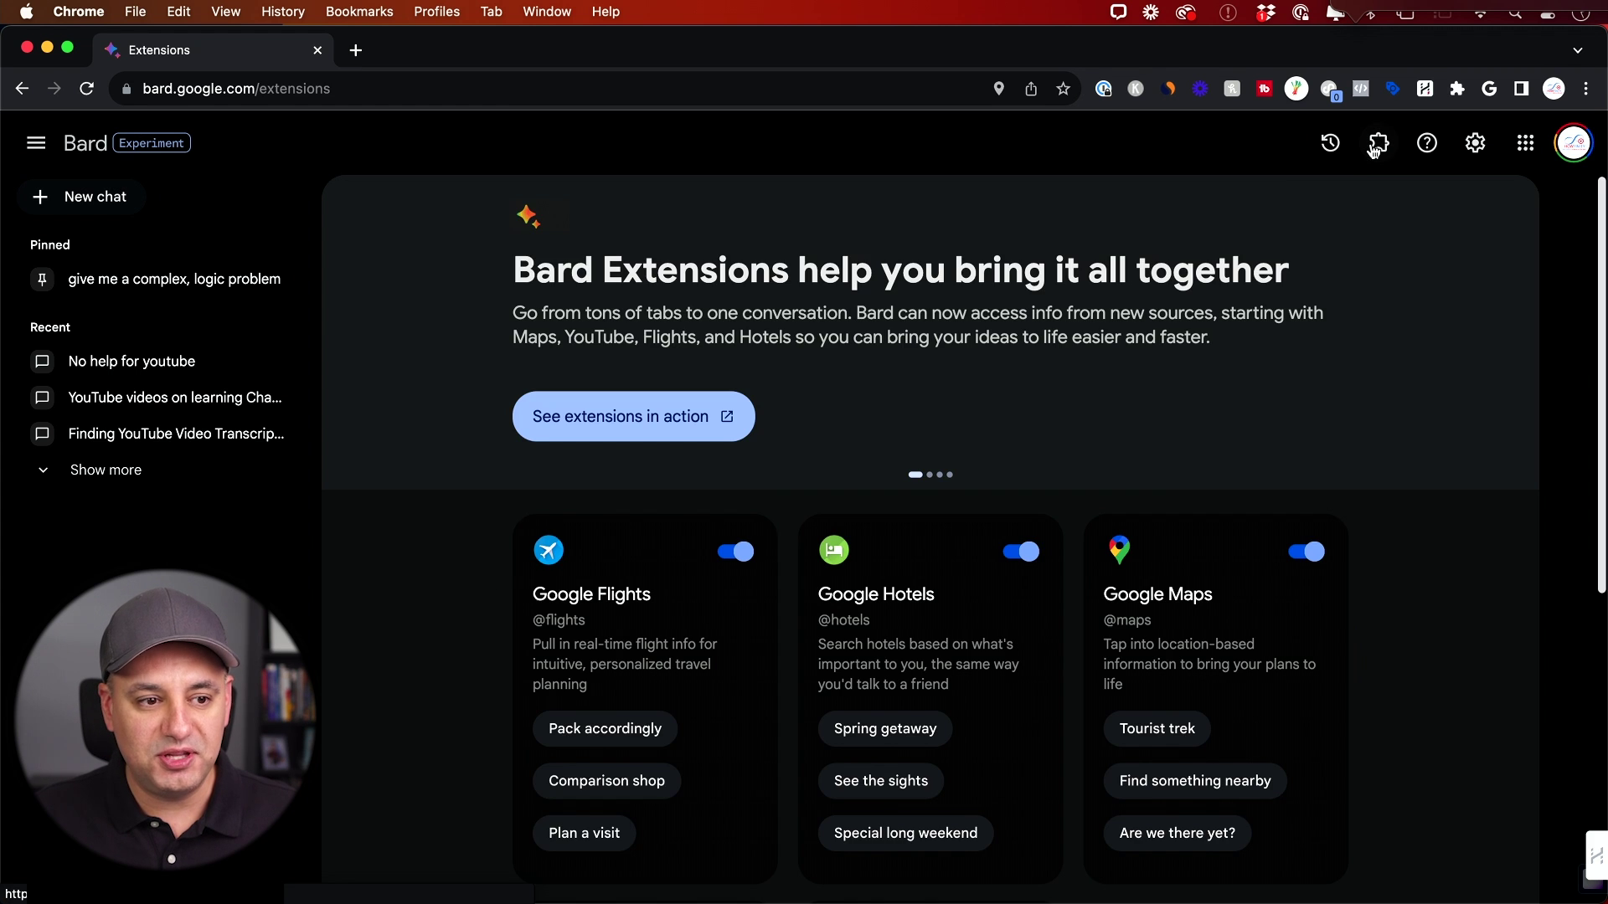
{"action": "scroll", "coordinate": [1129, 364], "scroll_direction": "down", "scroll_amount": 7}
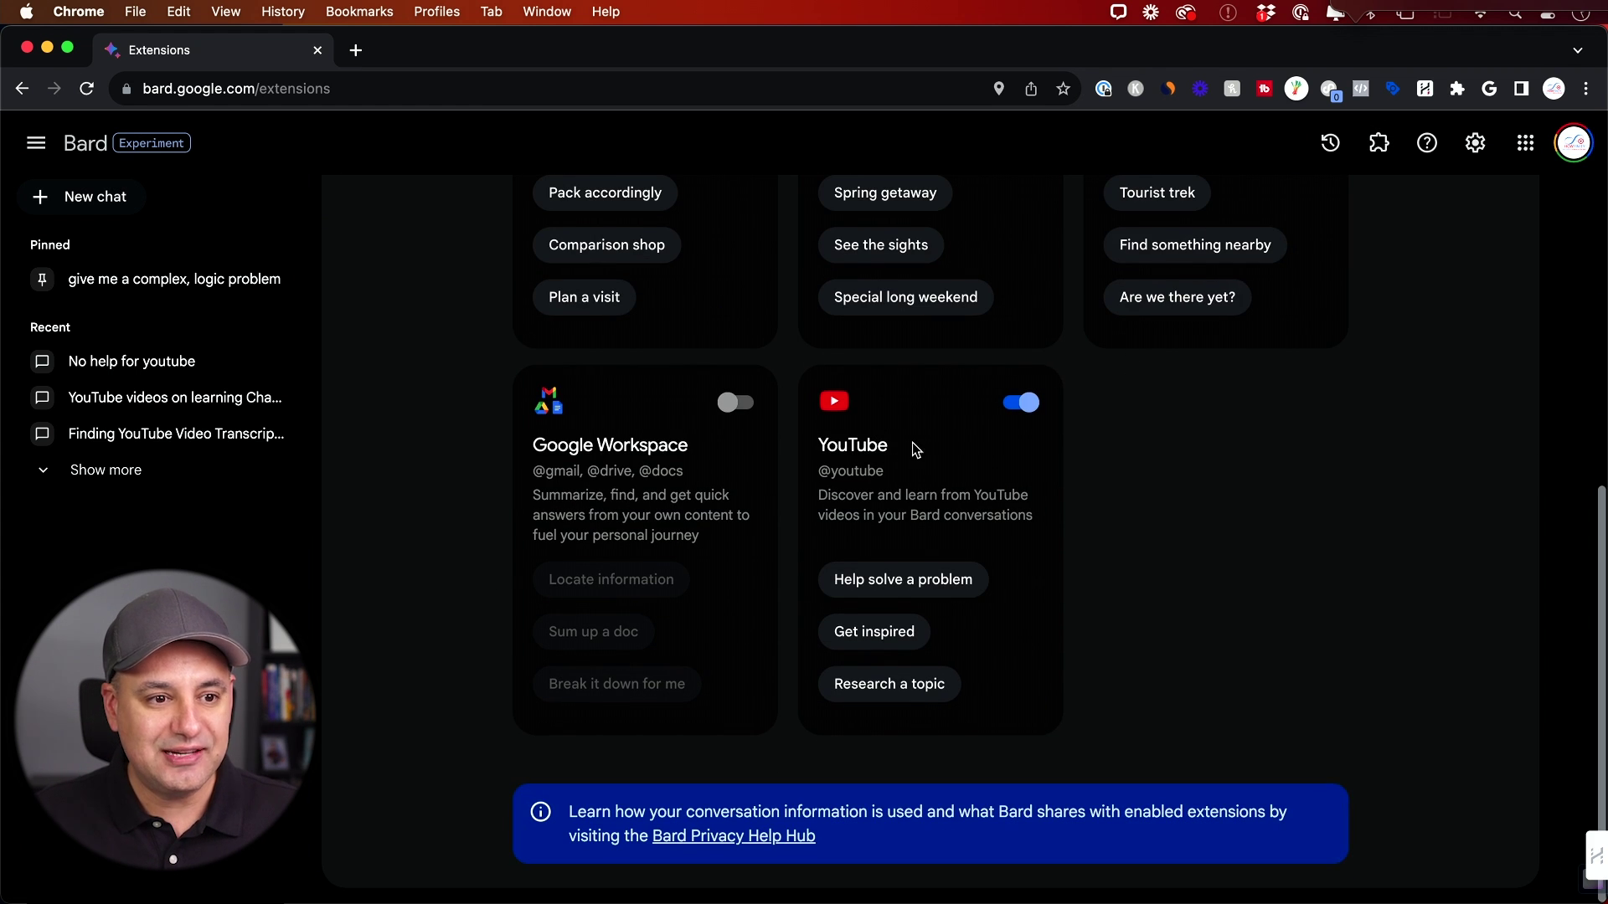
{"action": "scroll", "coordinate": [1118, 335], "scroll_direction": "up", "scroll_amount": 4}
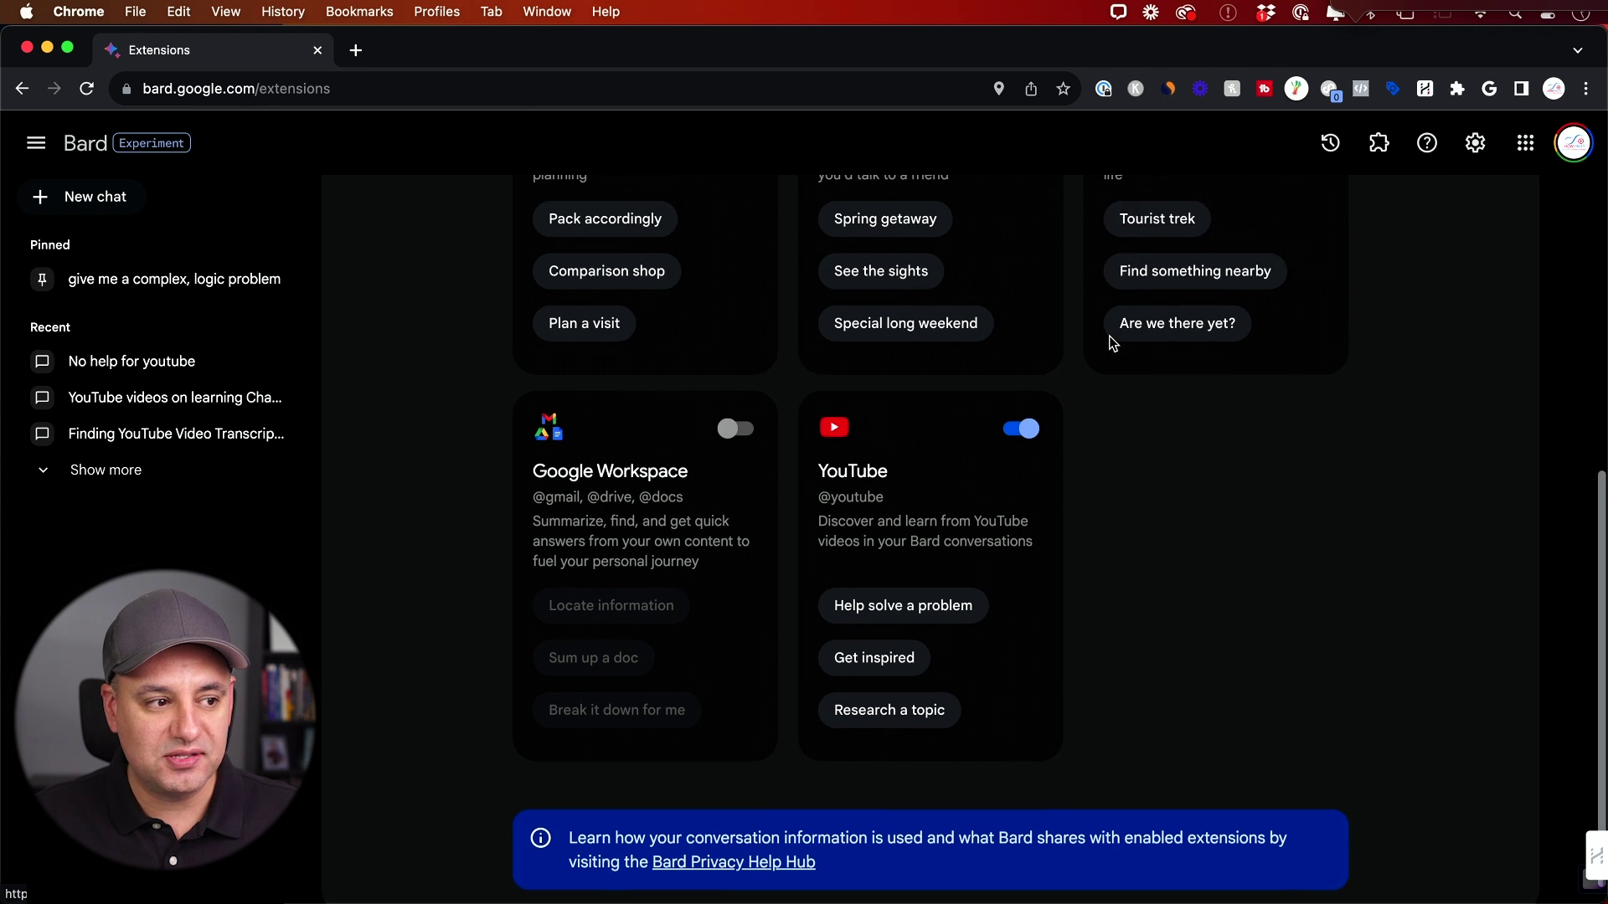
{"action": "scroll", "coordinate": [1110, 335], "scroll_direction": "up", "scroll_amount": 2}
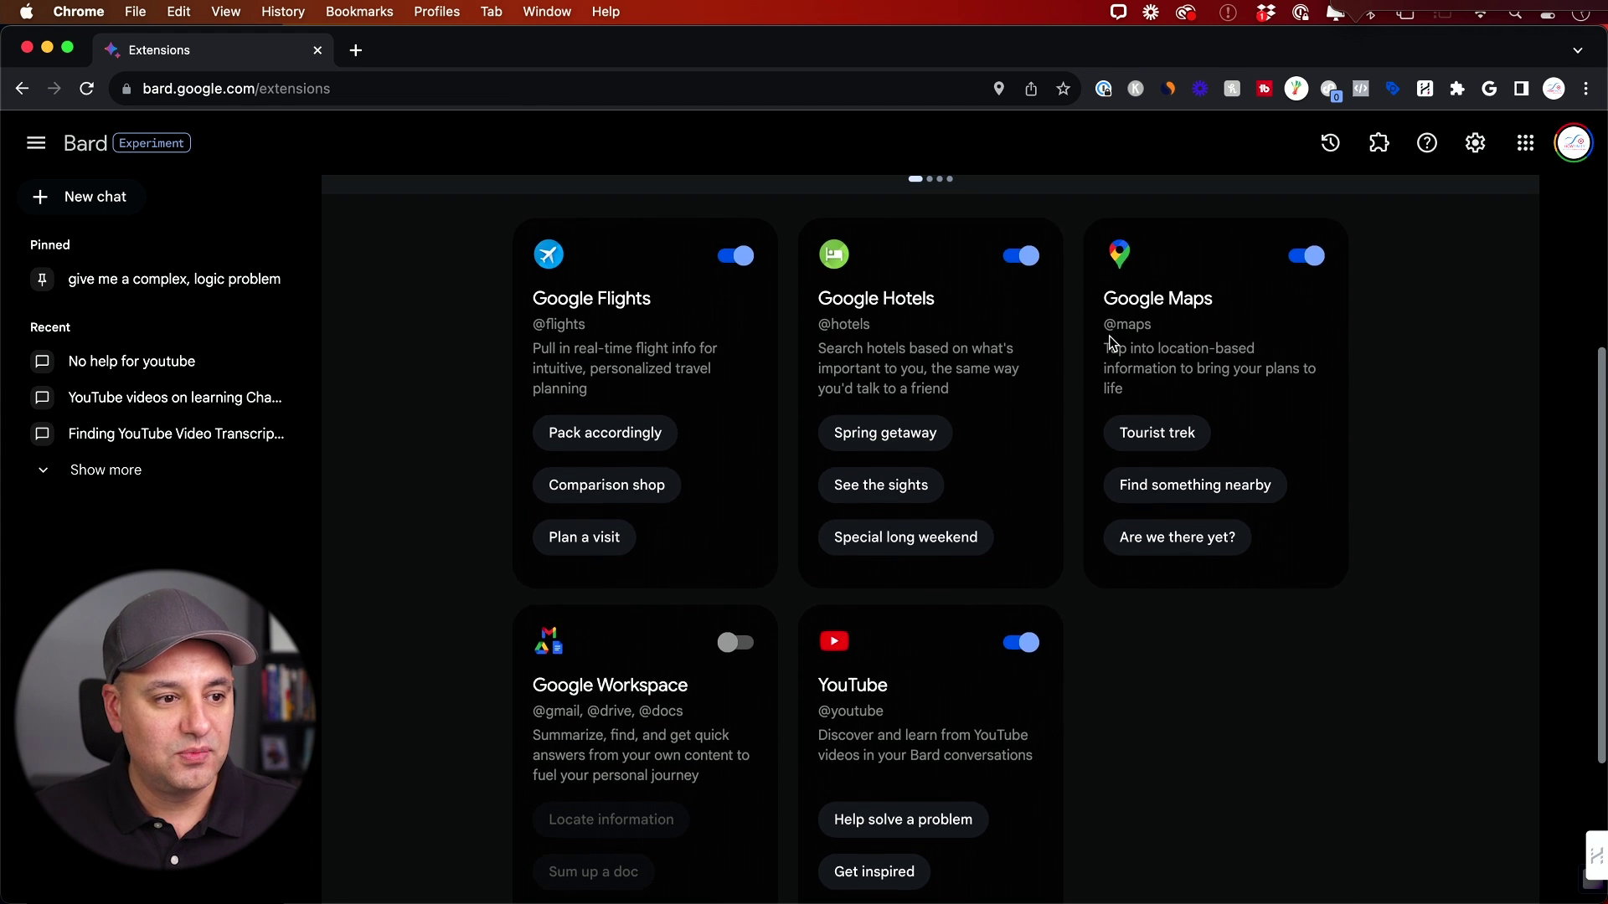
{"action": "scroll", "coordinate": [1109, 344], "scroll_direction": "down", "scroll_amount": 5}
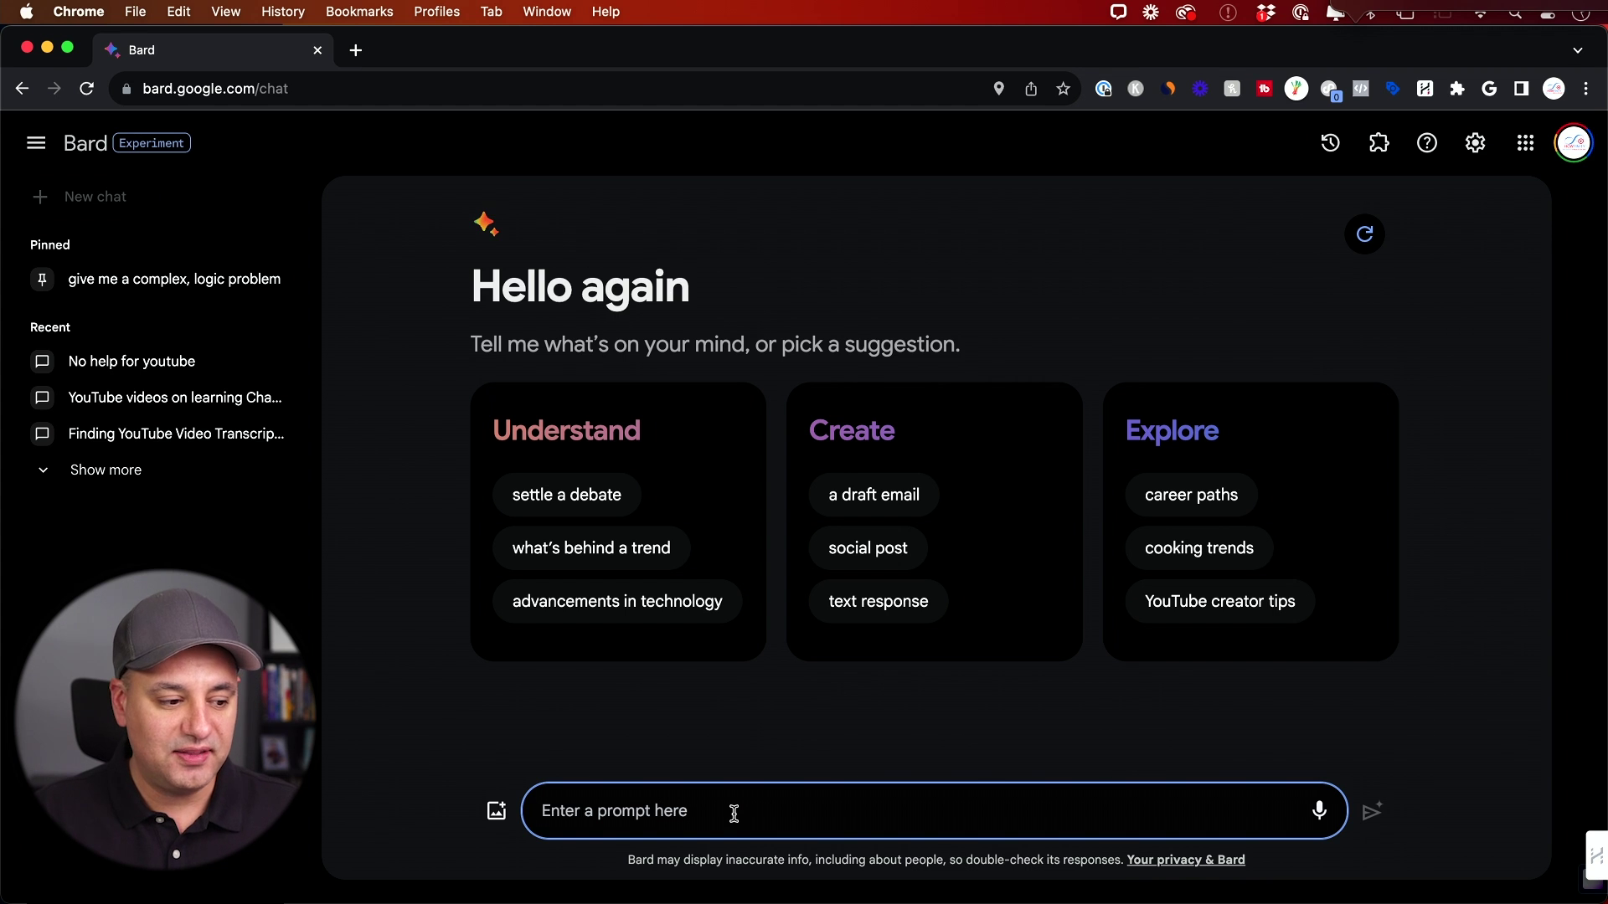
- Send the Thanksgiving turkey recipe-with-video prompt and browse the Bon Appetit link and five YouTube videos
{"action": "type", "text": "Give me a recipe for a thanksgiving turkey. show me a video"}
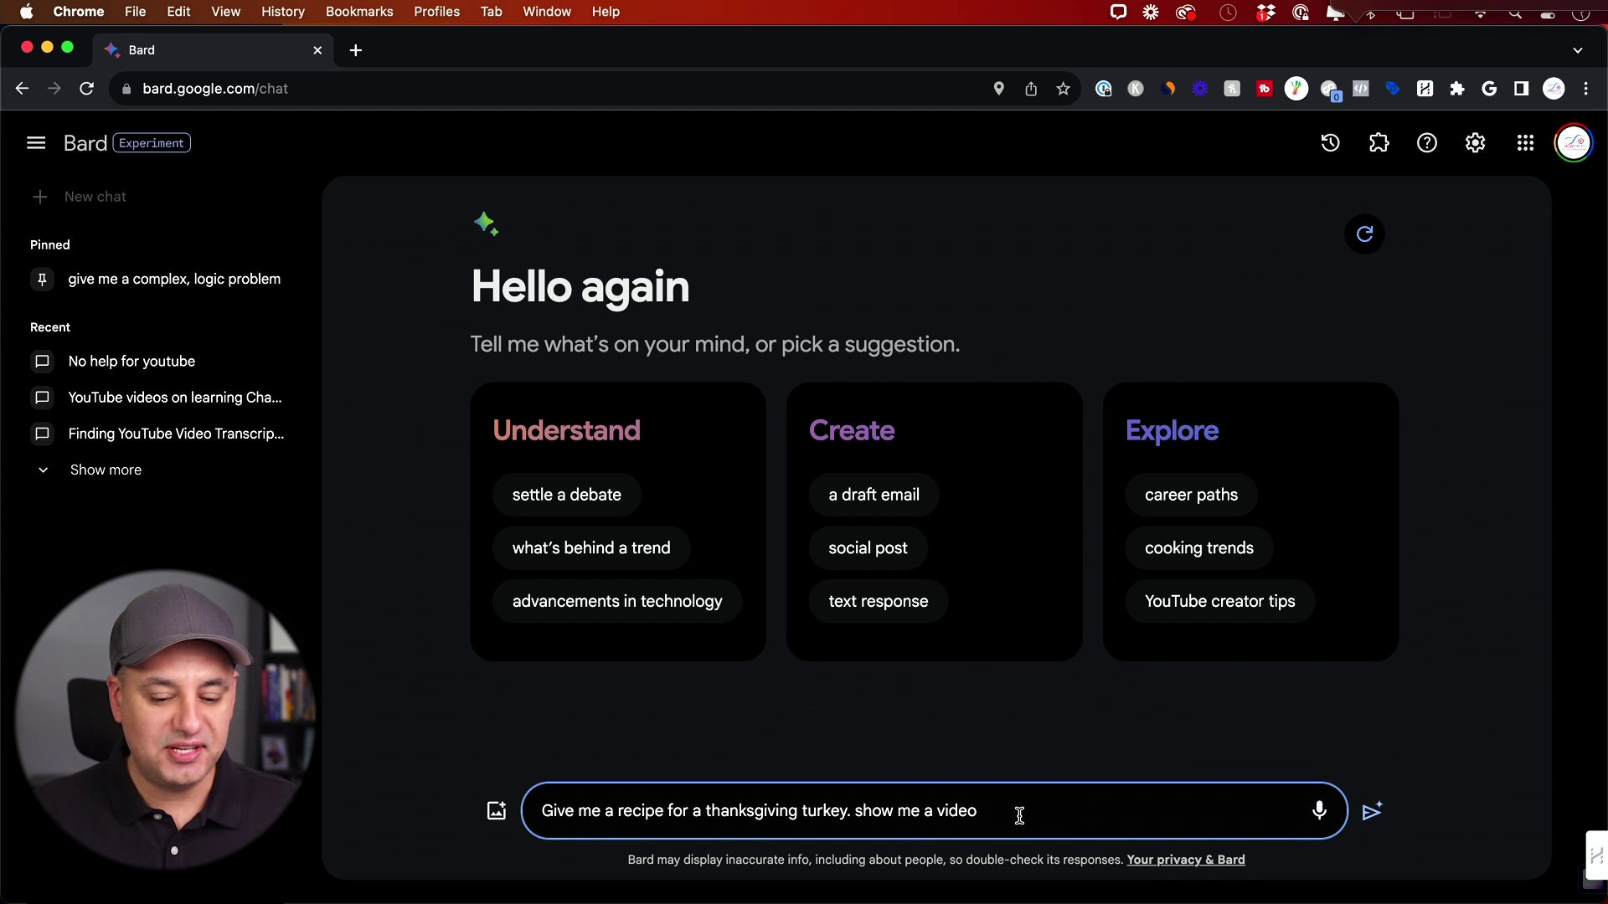
{"action": "key", "text": "Return"}
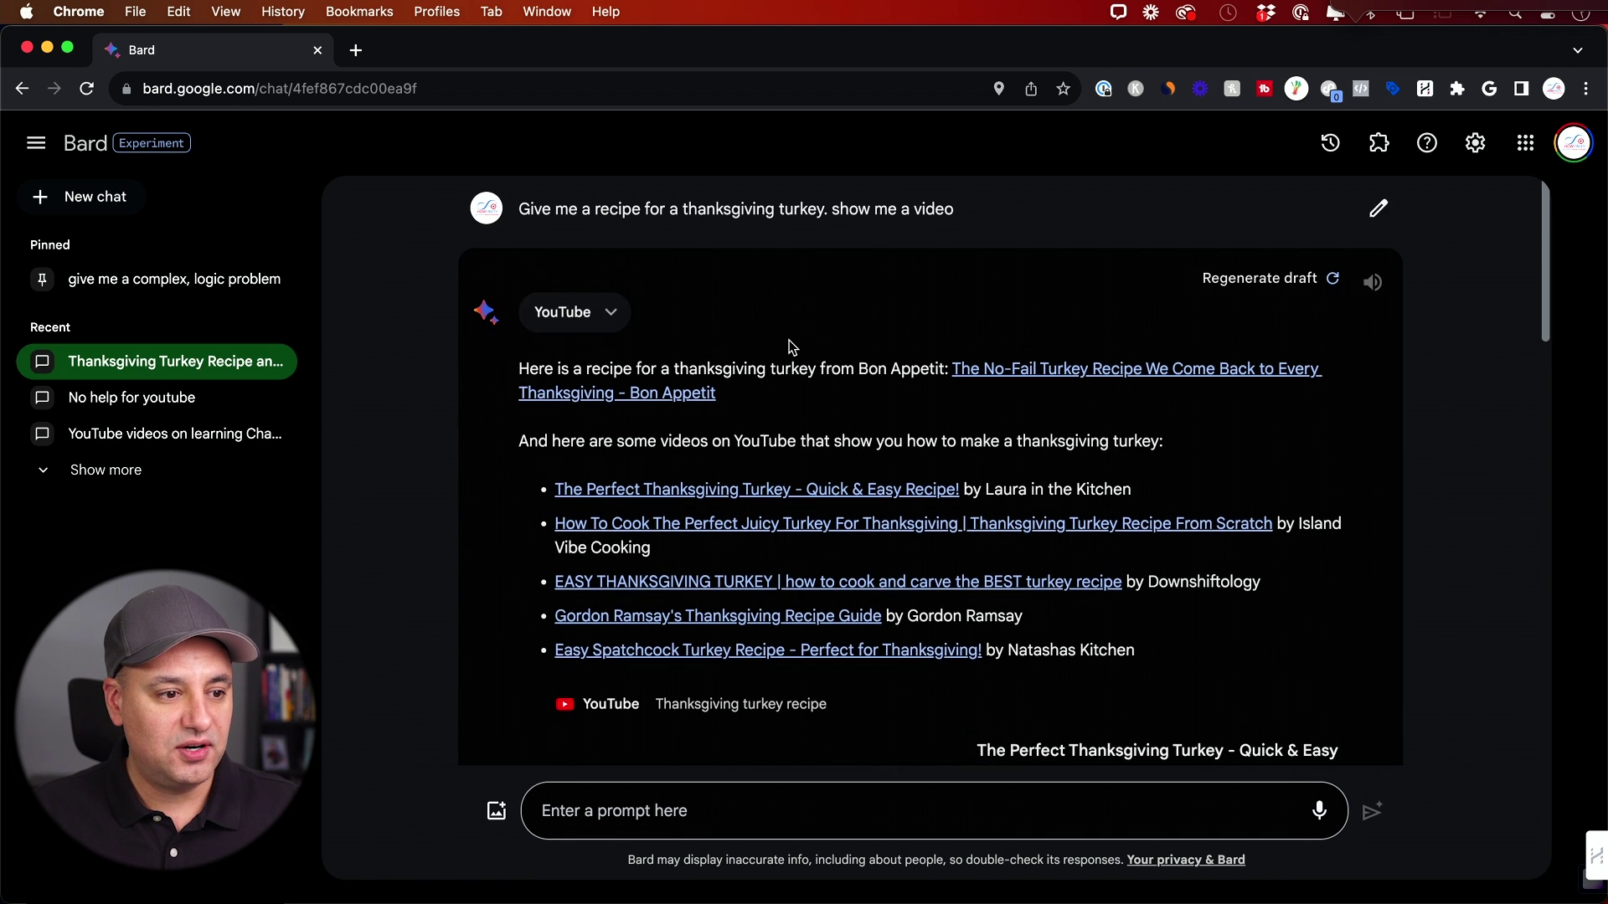
{"action": "scroll", "coordinate": [783, 348], "scroll_direction": "down", "scroll_amount": 5}
{"action": "scroll", "coordinate": [789, 341], "scroll_direction": "down", "scroll_amount": 10}
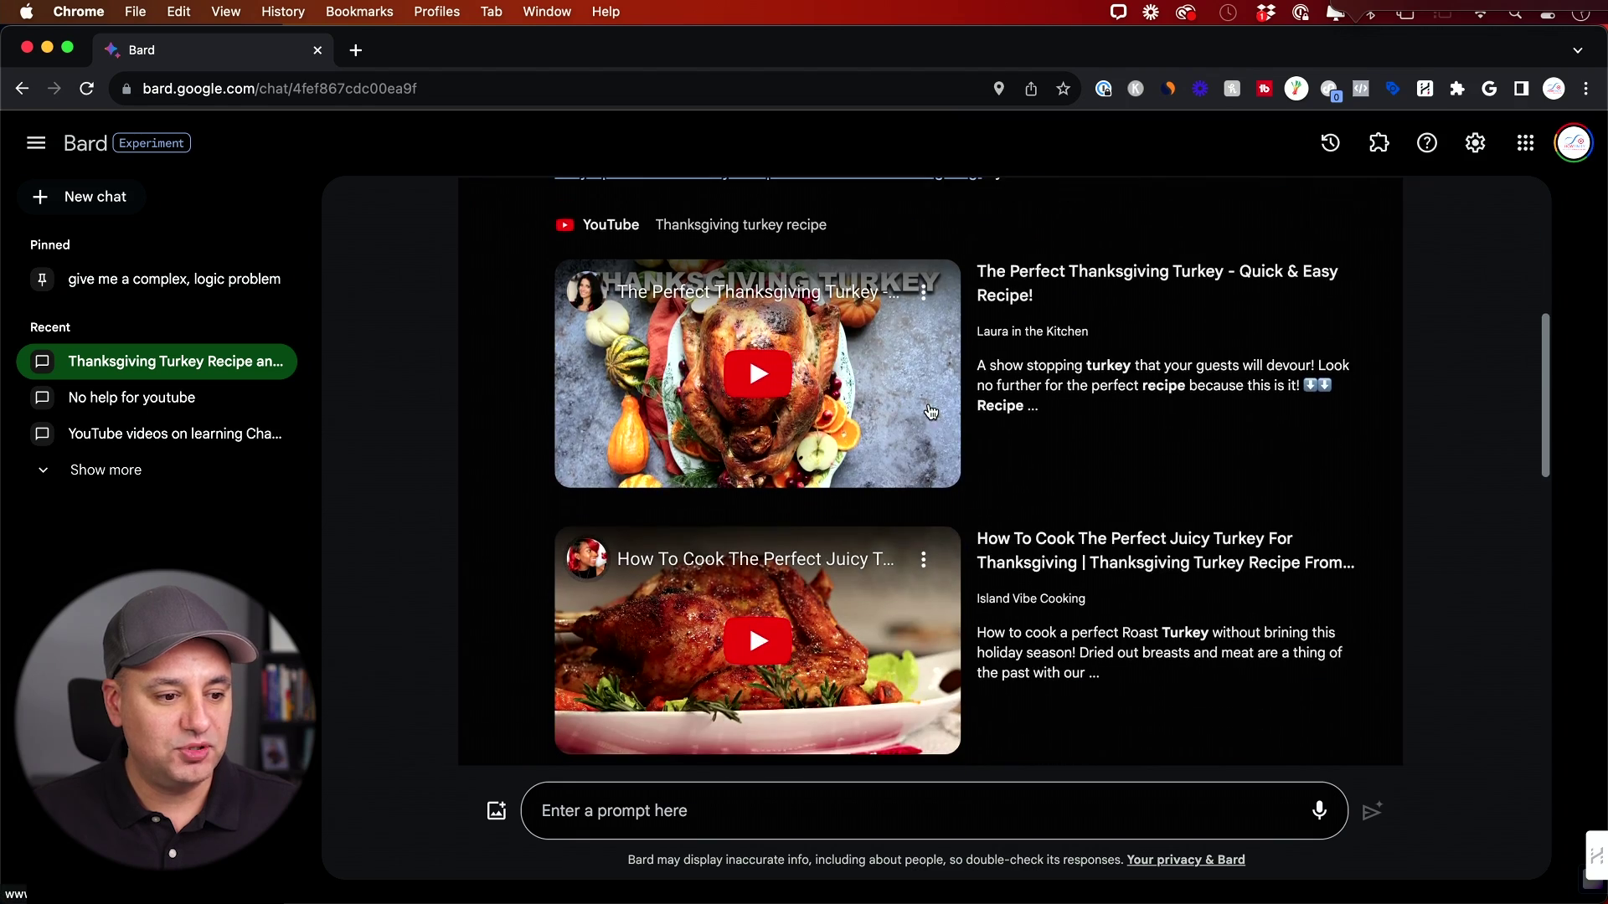
{"action": "scroll", "coordinate": [1055, 407], "scroll_direction": "down", "scroll_amount": 7}
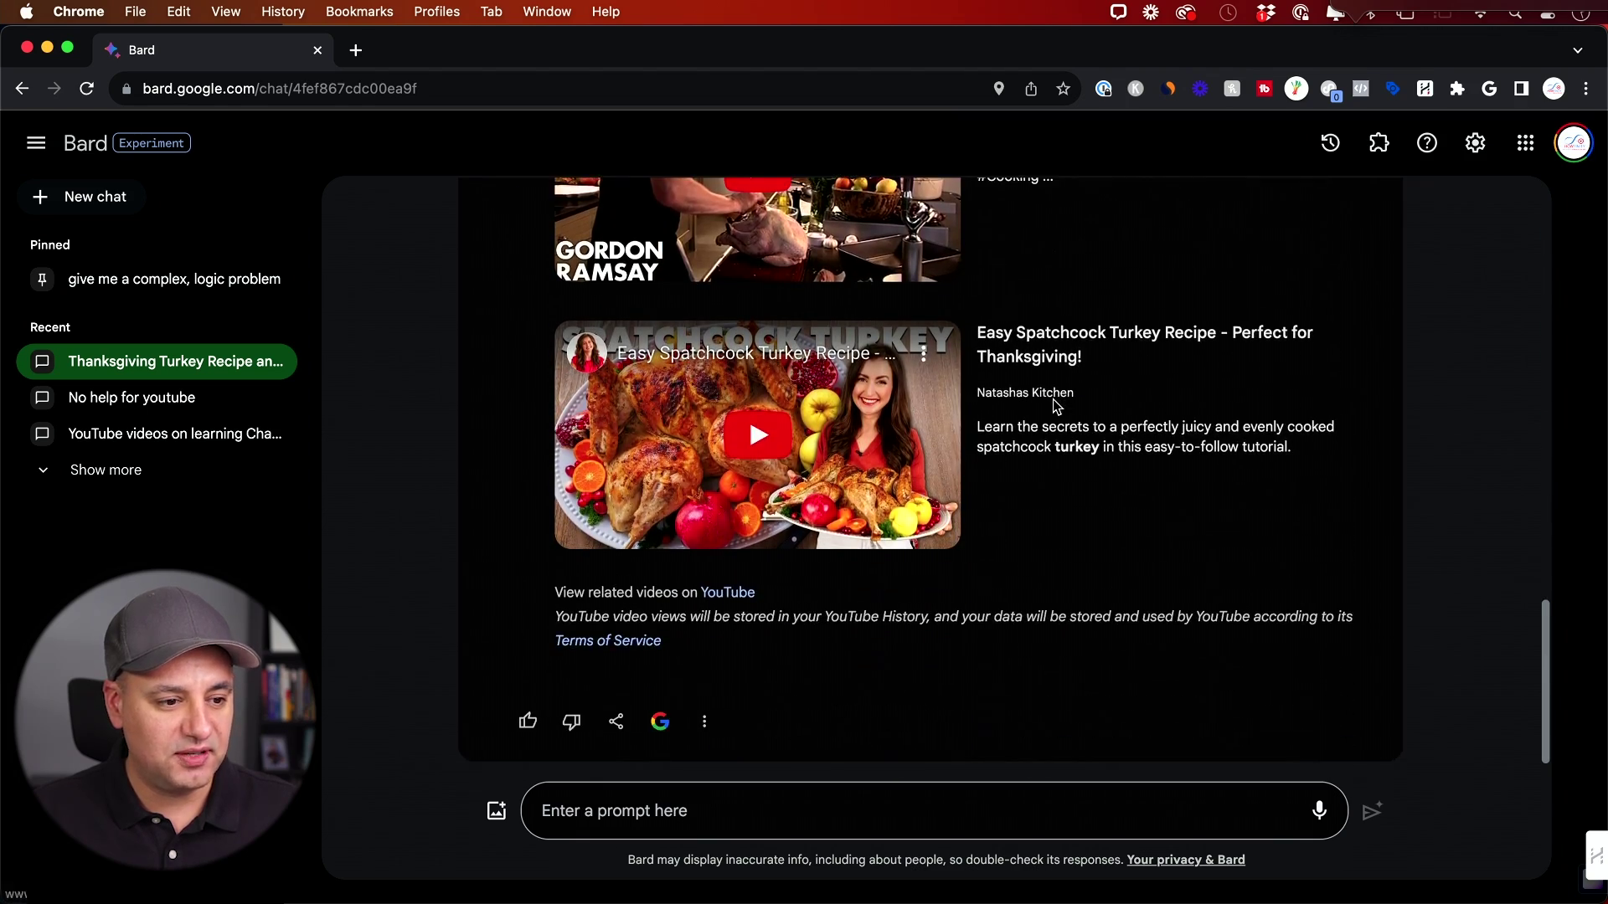
{"action": "scroll", "coordinate": [1055, 407], "scroll_direction": "up", "scroll_amount": 10}
{"action": "scroll", "coordinate": [1055, 407], "scroll_direction": "up", "scroll_amount": 6}
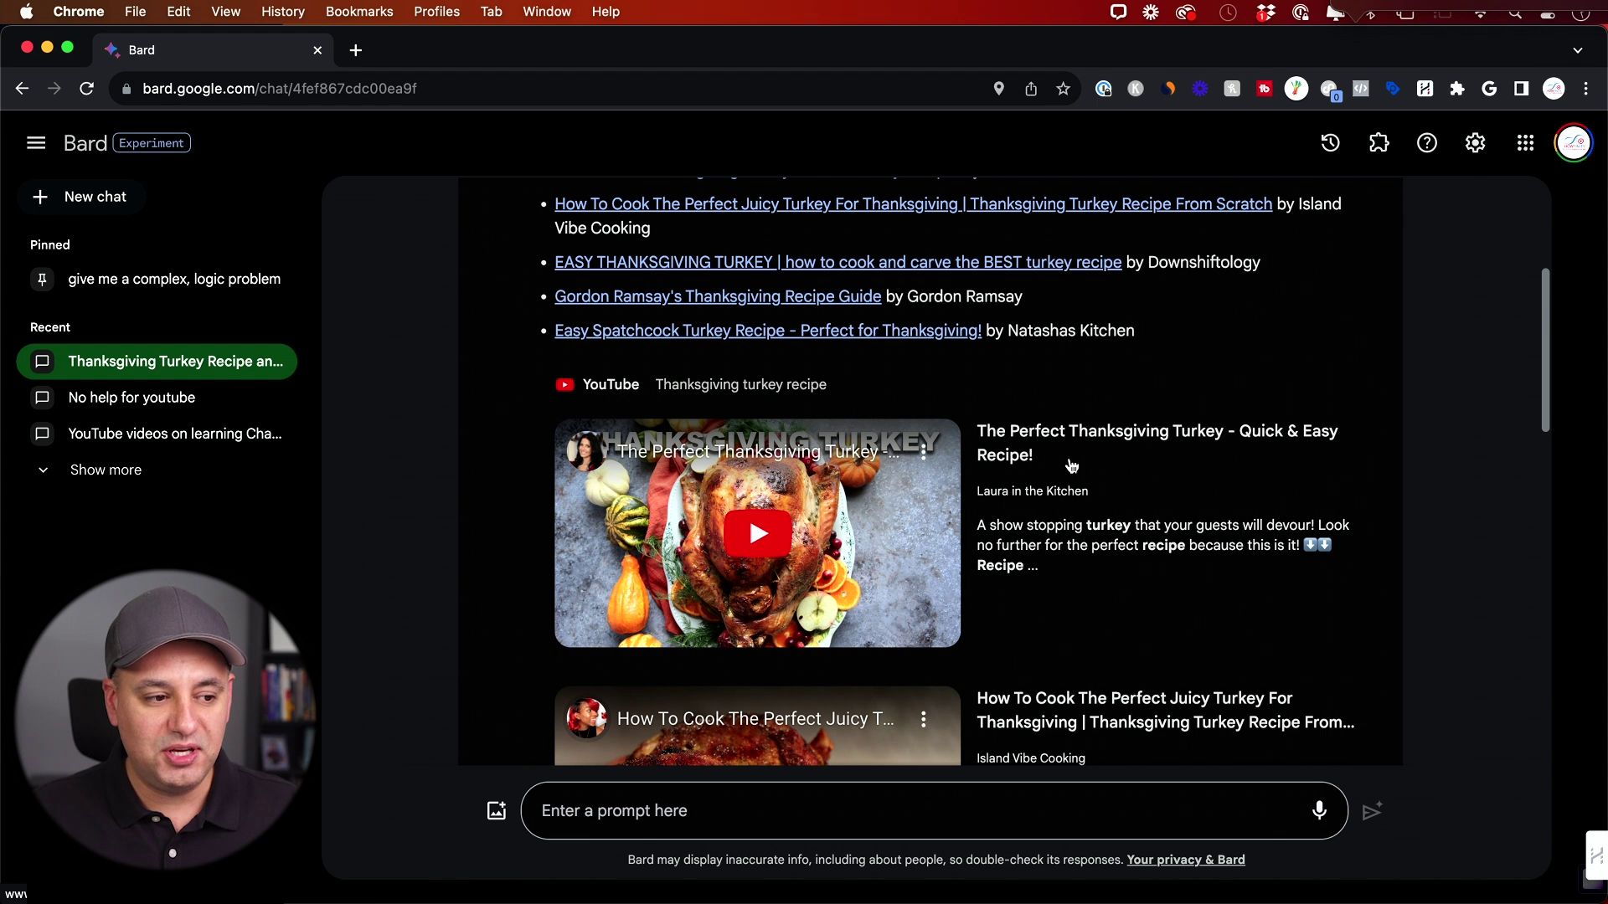
{"action": "scroll", "coordinate": [1072, 466], "scroll_direction": "down", "scroll_amount": 3}
{"action": "scroll", "coordinate": [1176, 529], "scroll_direction": "down", "scroll_amount": 2}
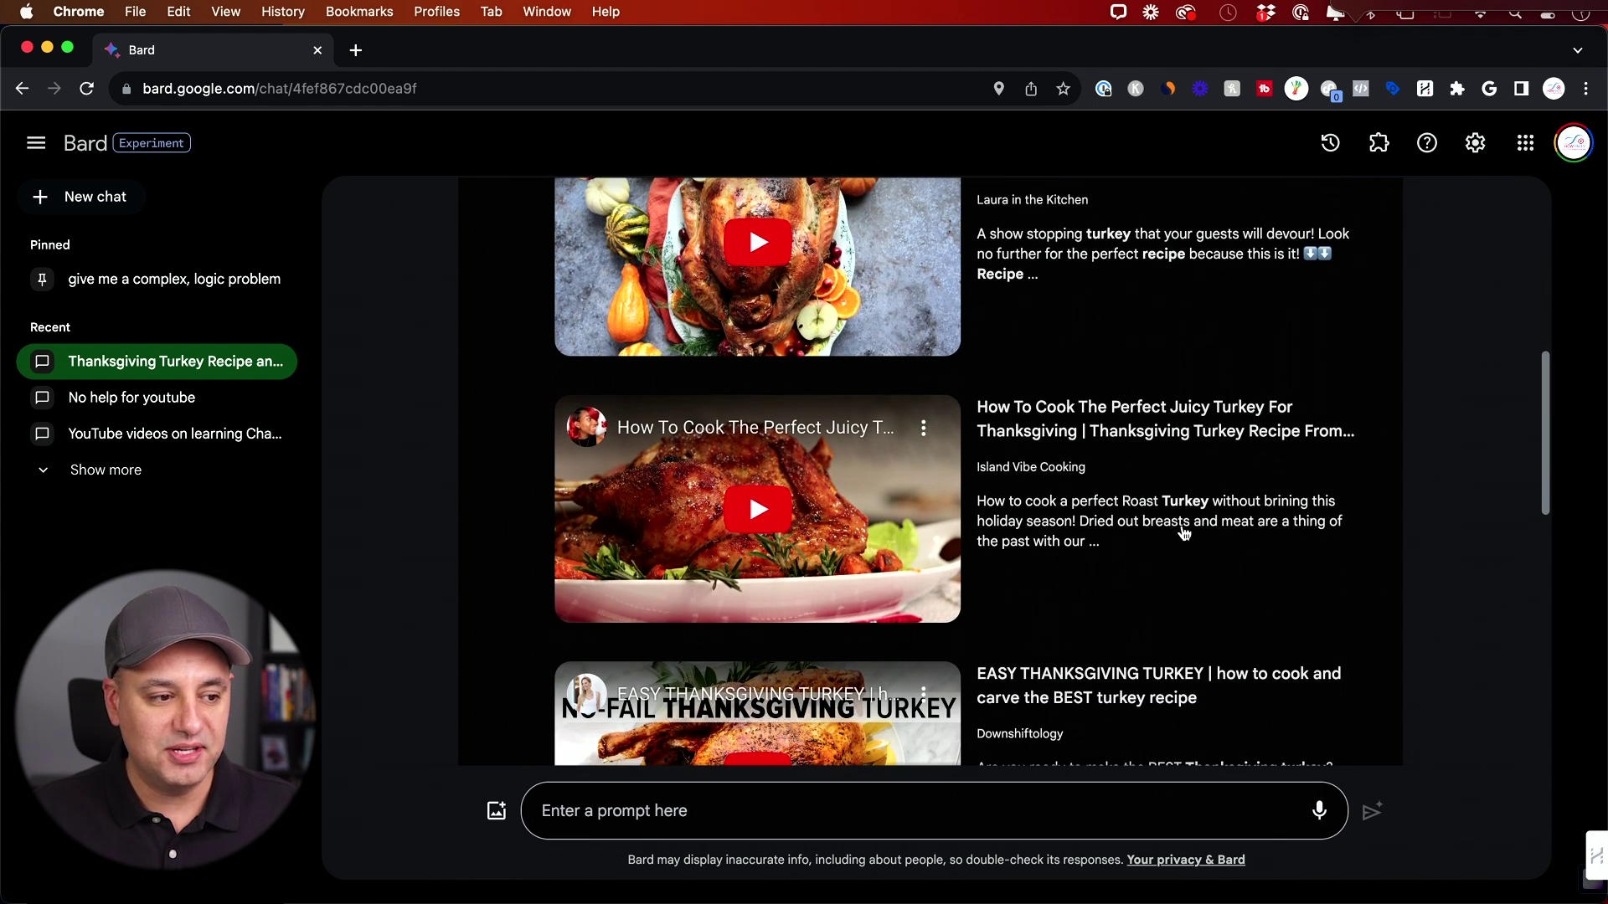
{"action": "left_click", "coordinate": [789, 816]}
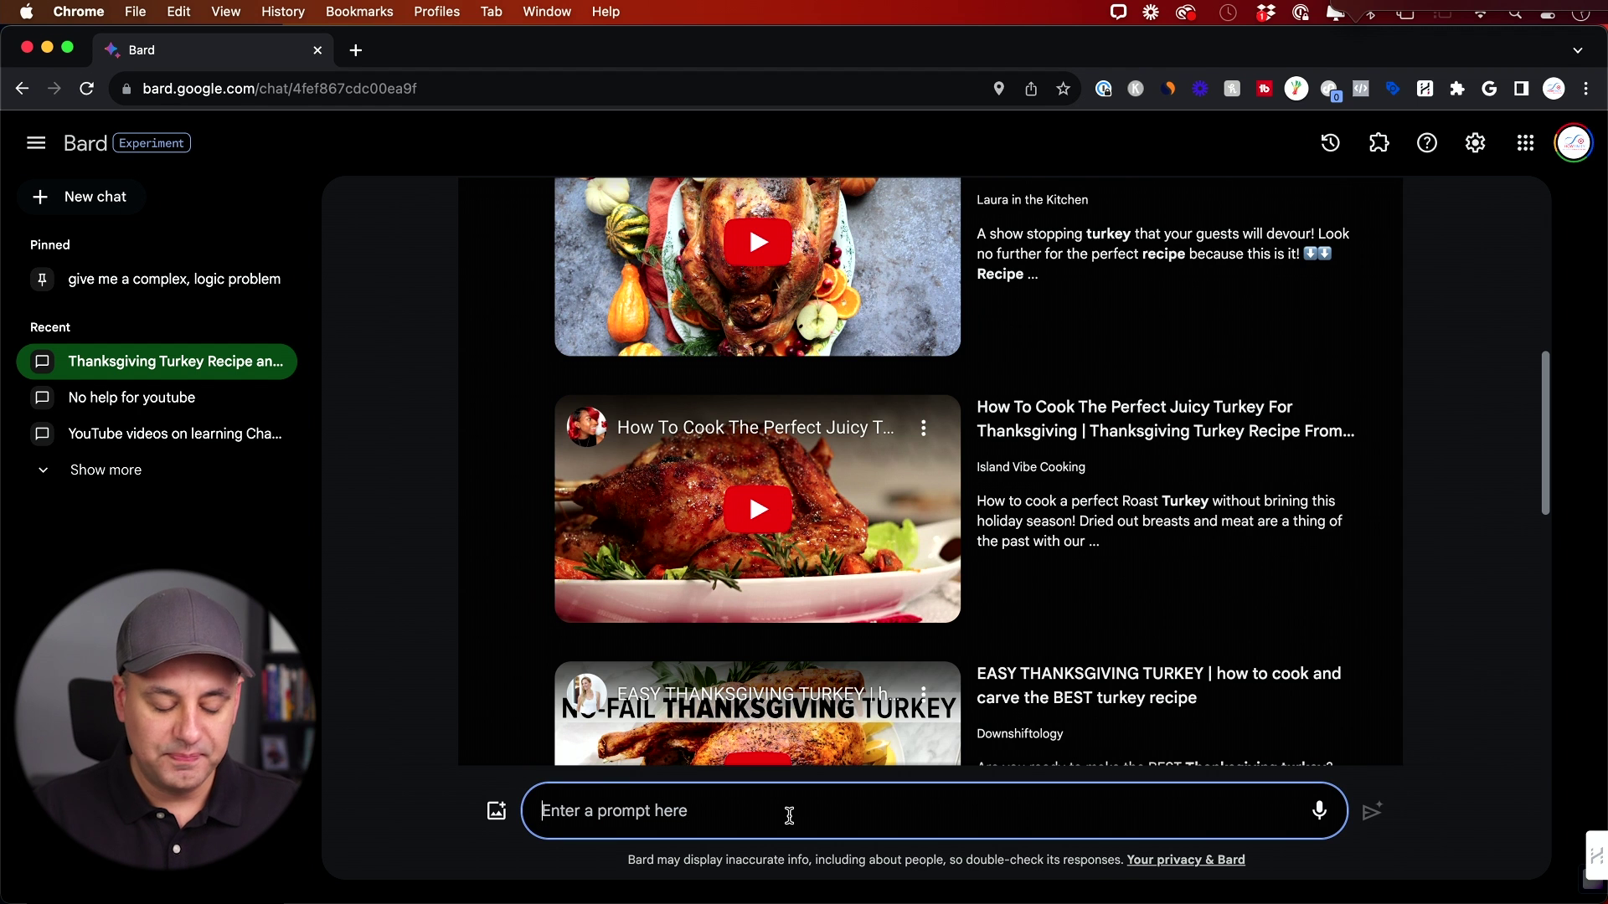
- Ask Bard to 'give me the recipe' and read the juicy turkey ingredients, instructions and tips
{"action": "type", "text": "give"}
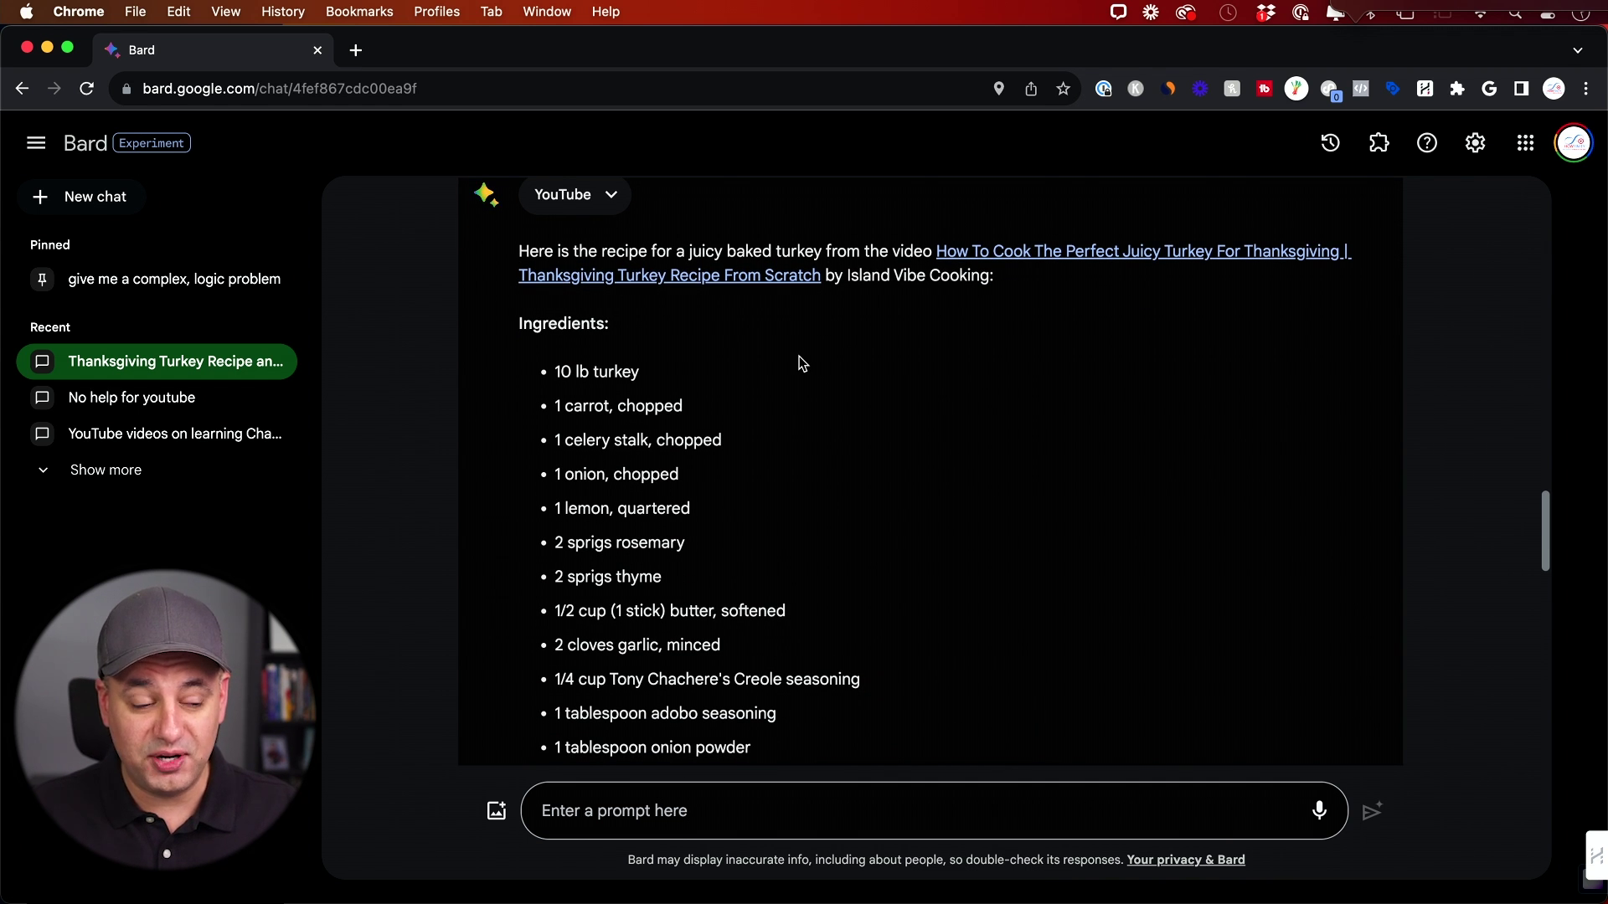
{"action": "scroll", "coordinate": [799, 355], "scroll_direction": "down", "scroll_amount": 3}
{"action": "scroll", "coordinate": [799, 355], "scroll_direction": "up", "scroll_amount": 2}
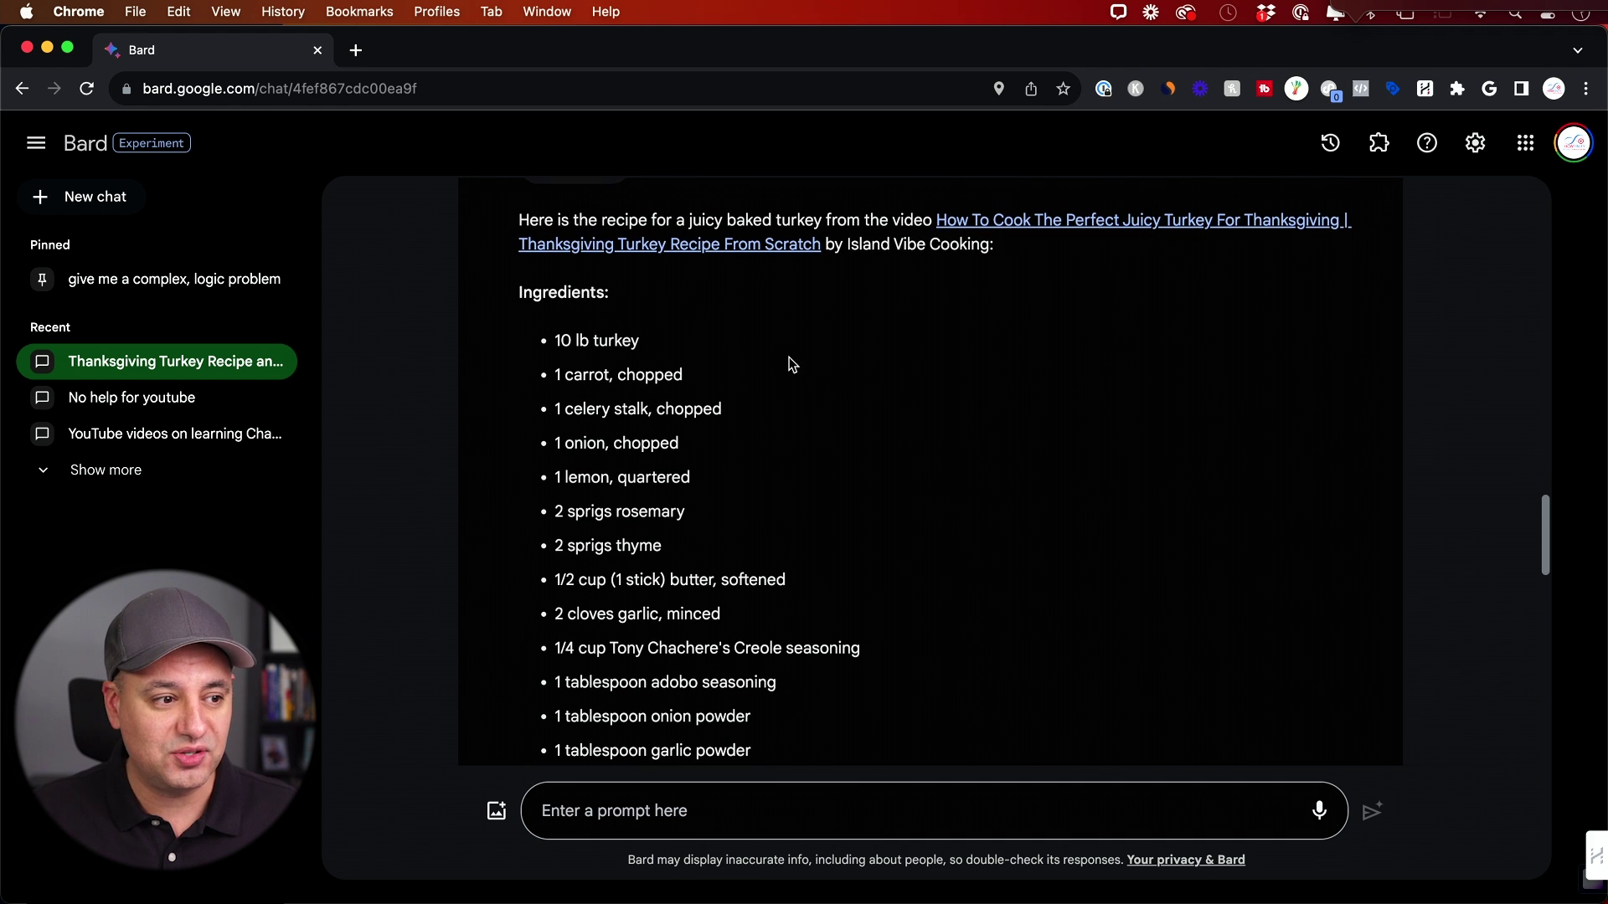
{"action": "scroll", "coordinate": [604, 402], "scroll_direction": "down", "scroll_amount": 10}
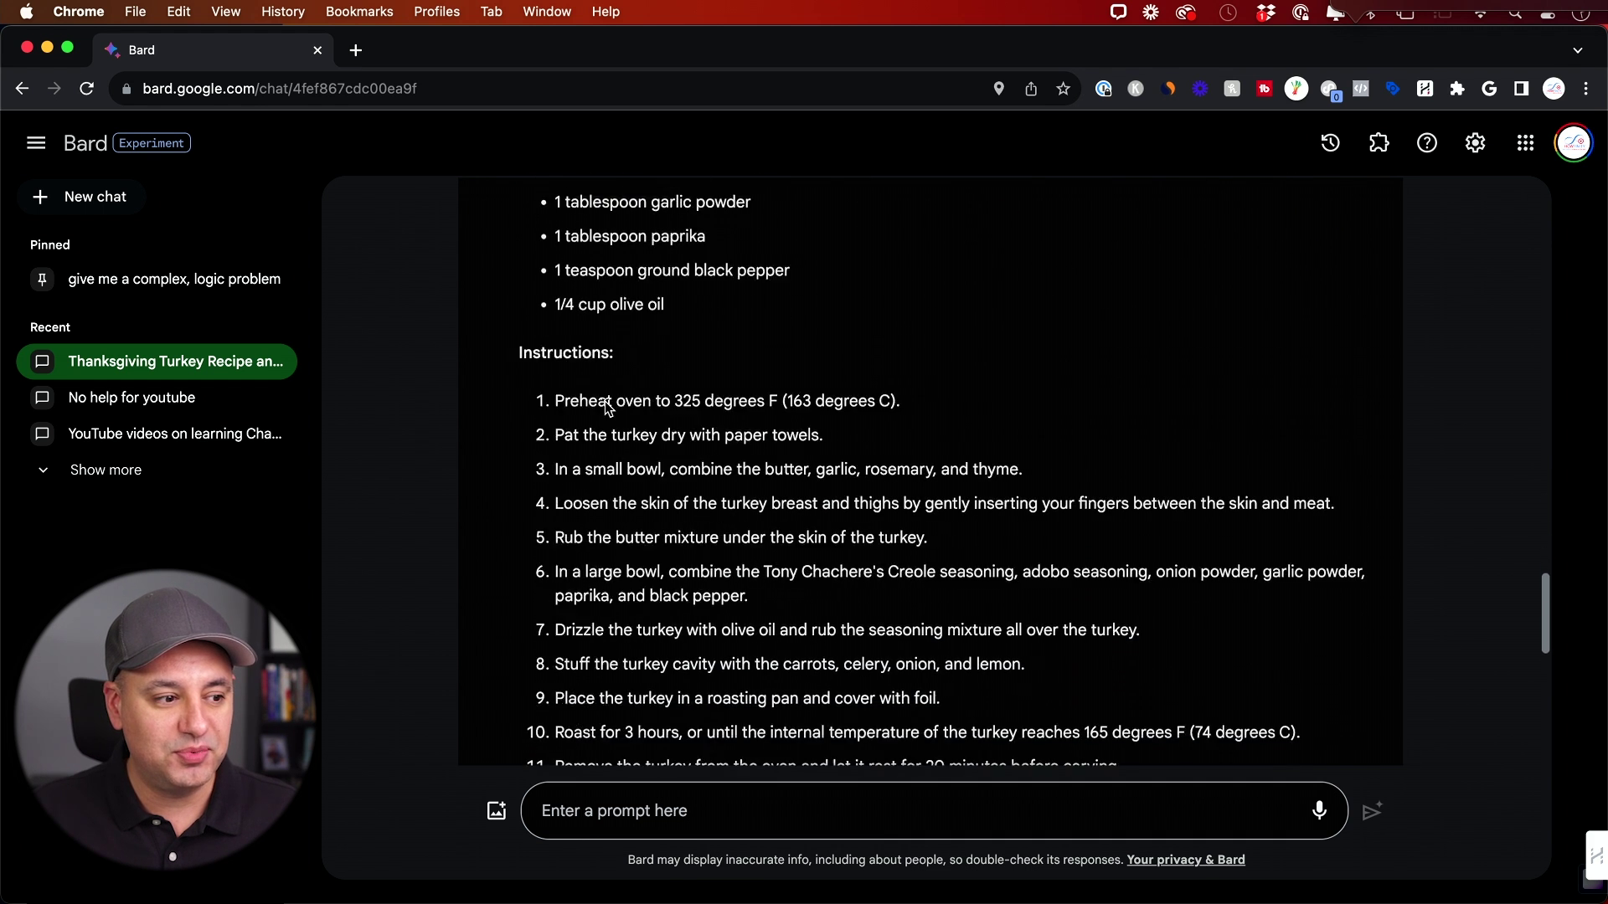
{"action": "scroll", "coordinate": [605, 402], "scroll_direction": "down", "scroll_amount": 8}
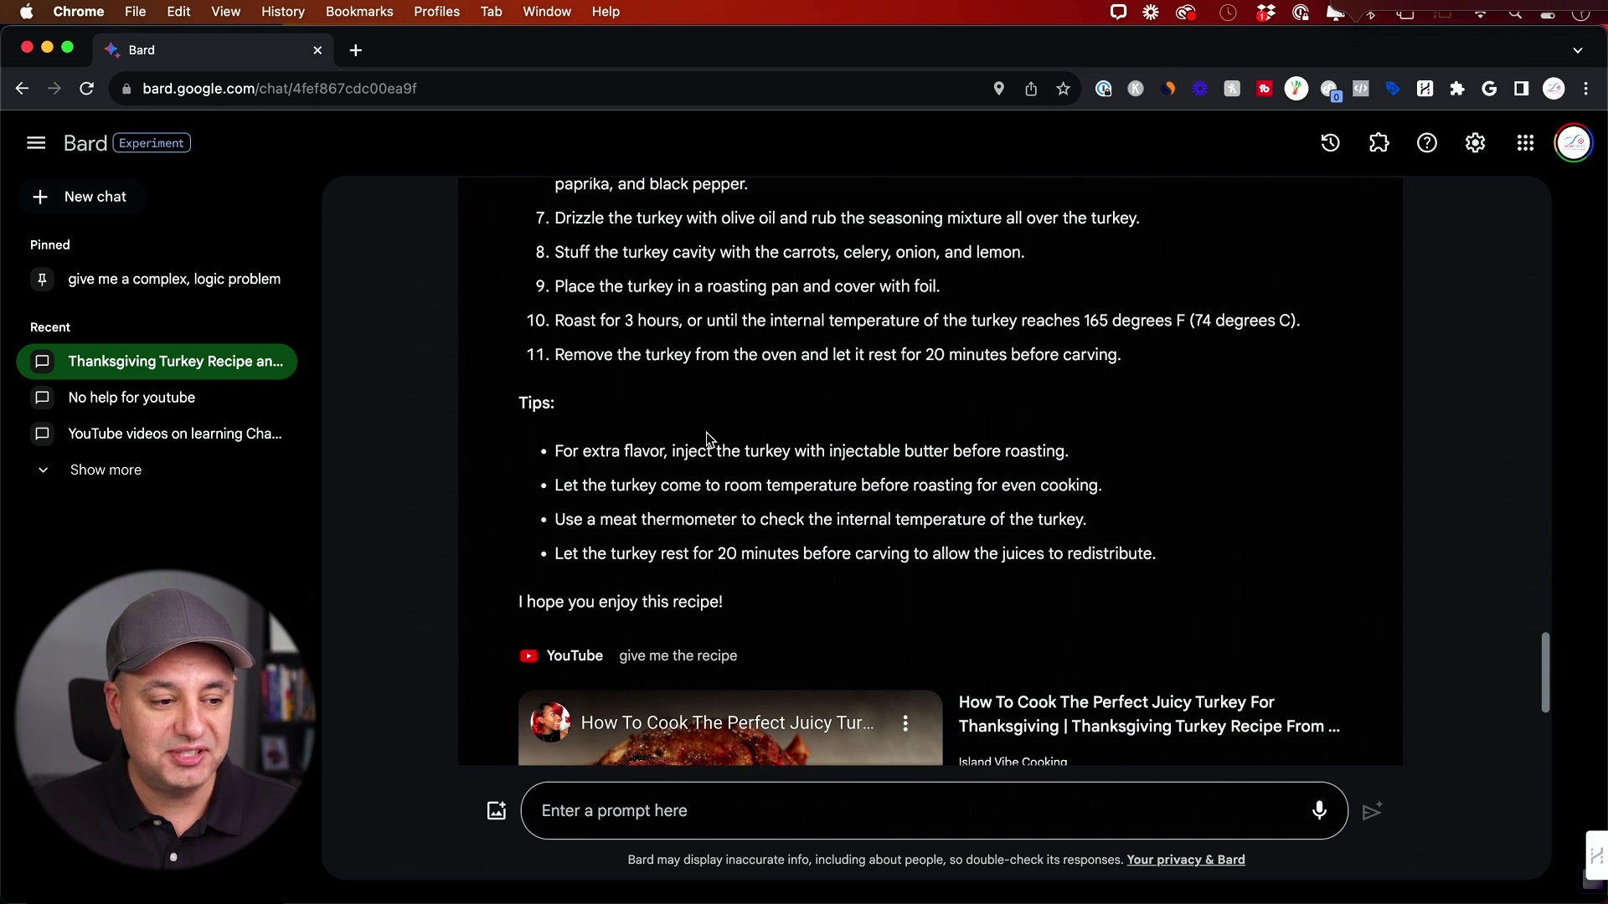
{"action": "scroll", "coordinate": [706, 432], "scroll_direction": "down", "scroll_amount": 6}
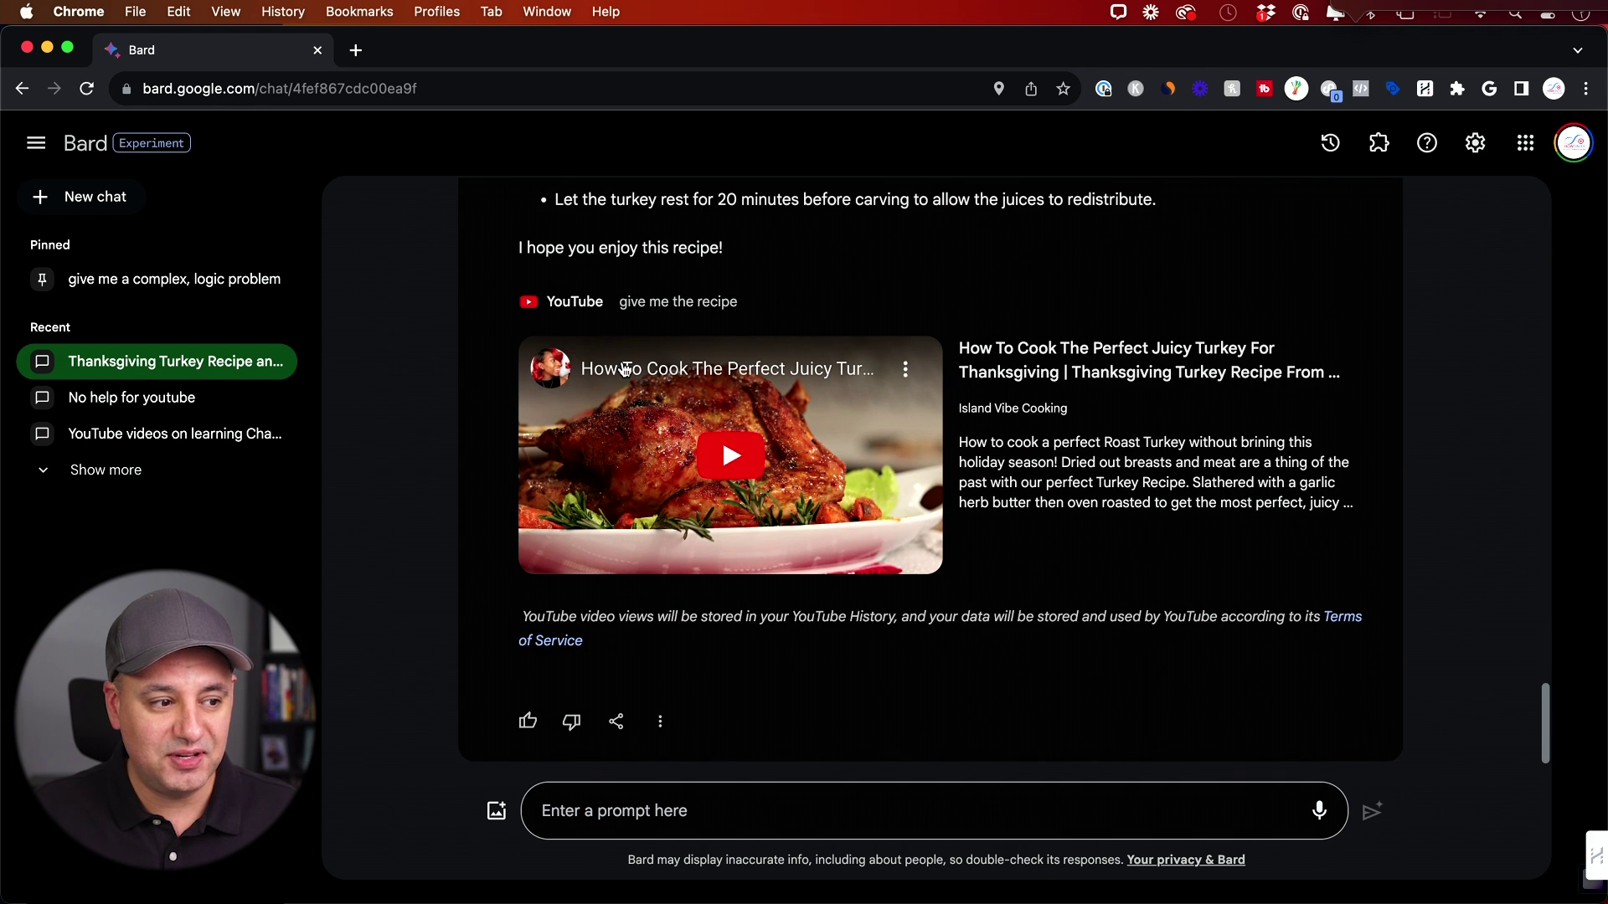
{"action": "left_click", "coordinate": [776, 816]}
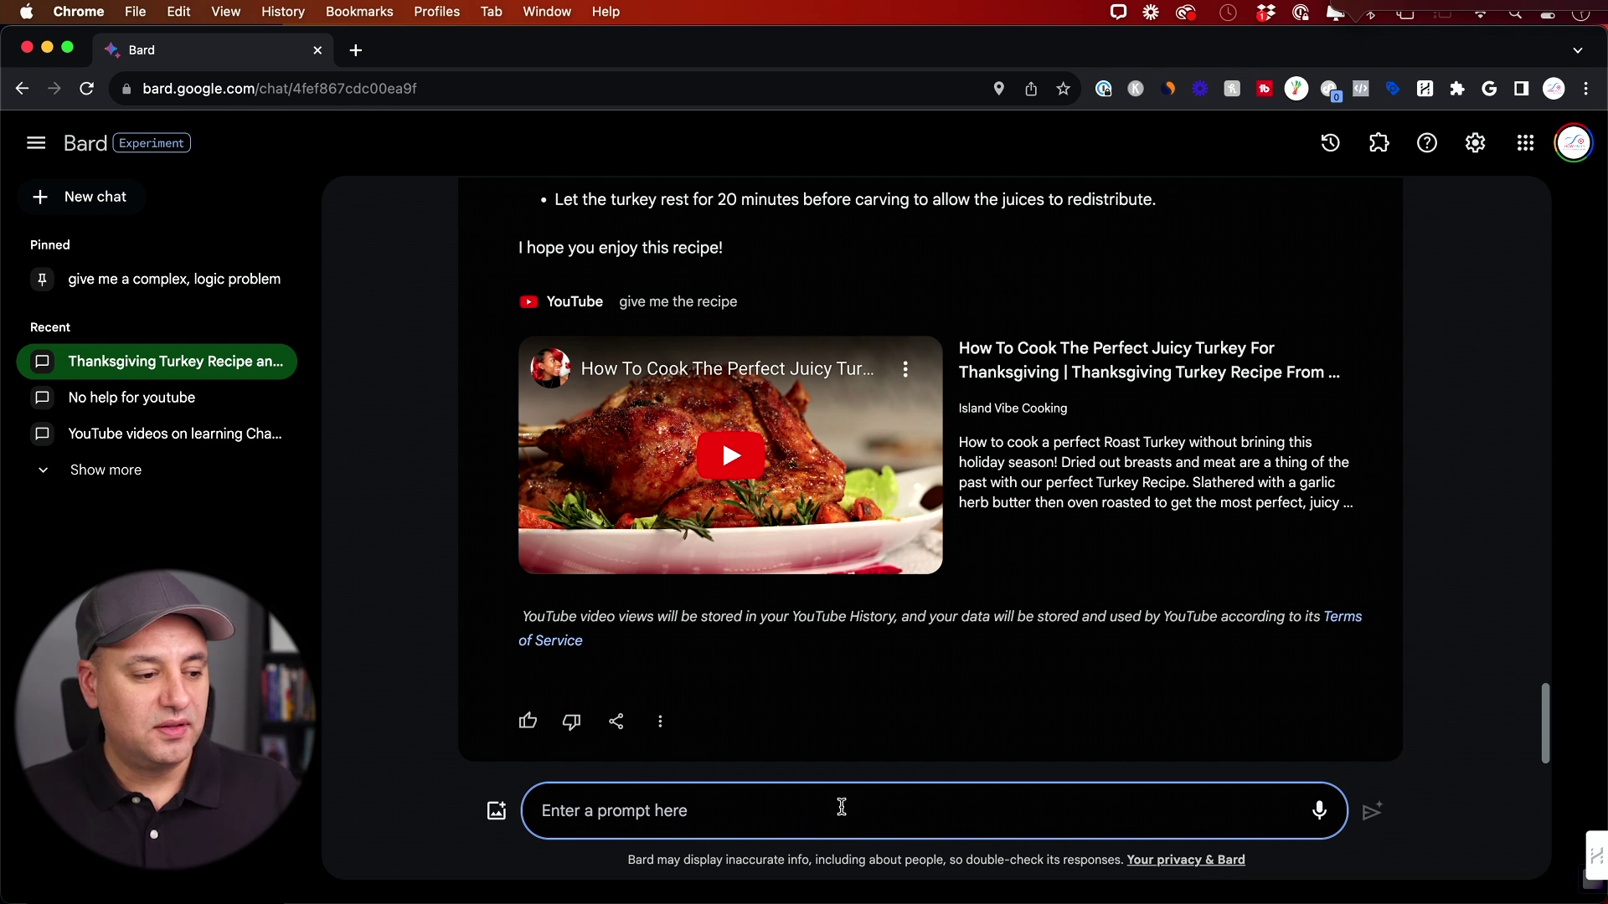
- Ask about the juicy turkey video's tone and style and read Bard's 'informative and engaging' answer
{"action": "type", "text": "Can you describe the overall tone or style of the video, such as informative, entertaining, or persuasive?"}
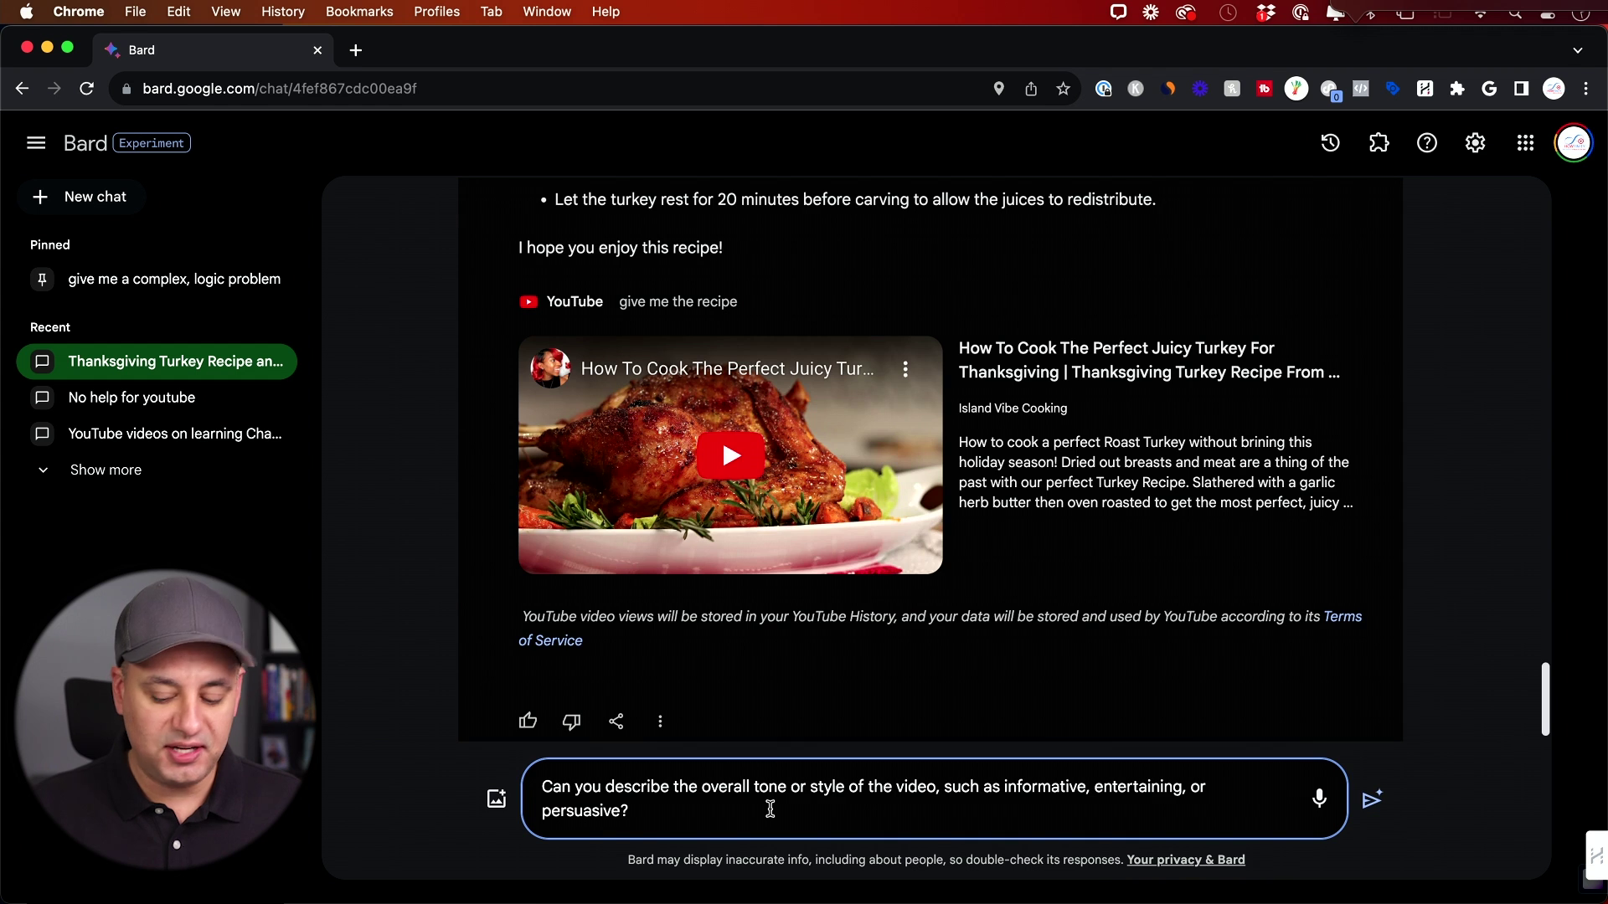
{"action": "key", "text": "Return"}
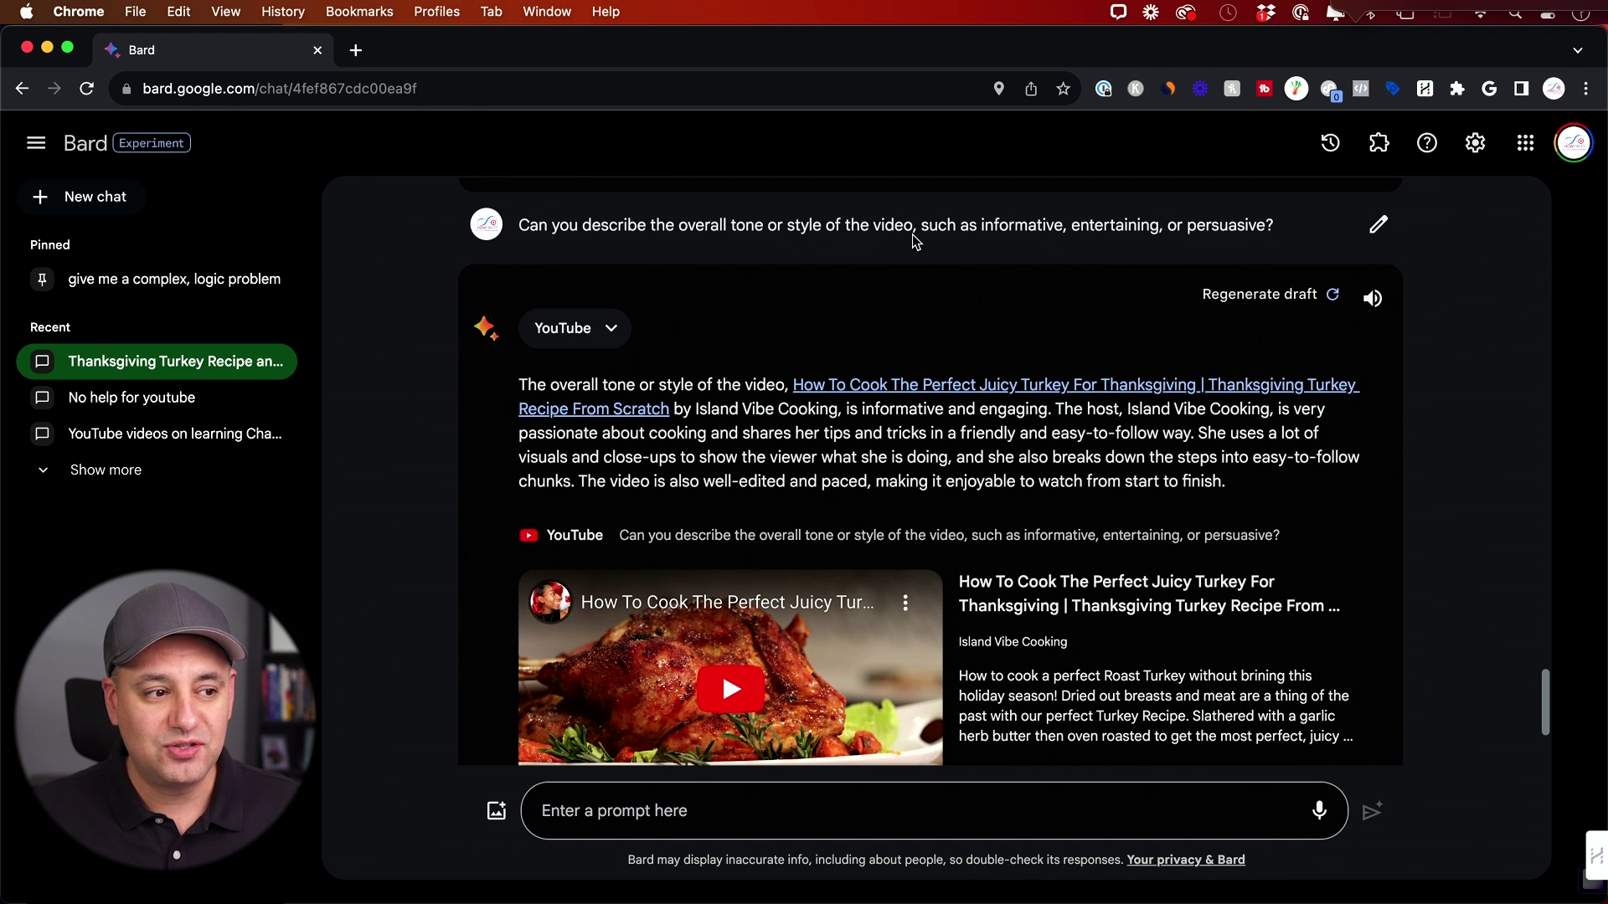
{"action": "scroll", "coordinate": [971, 695], "scroll_direction": "down", "scroll_amount": 3}
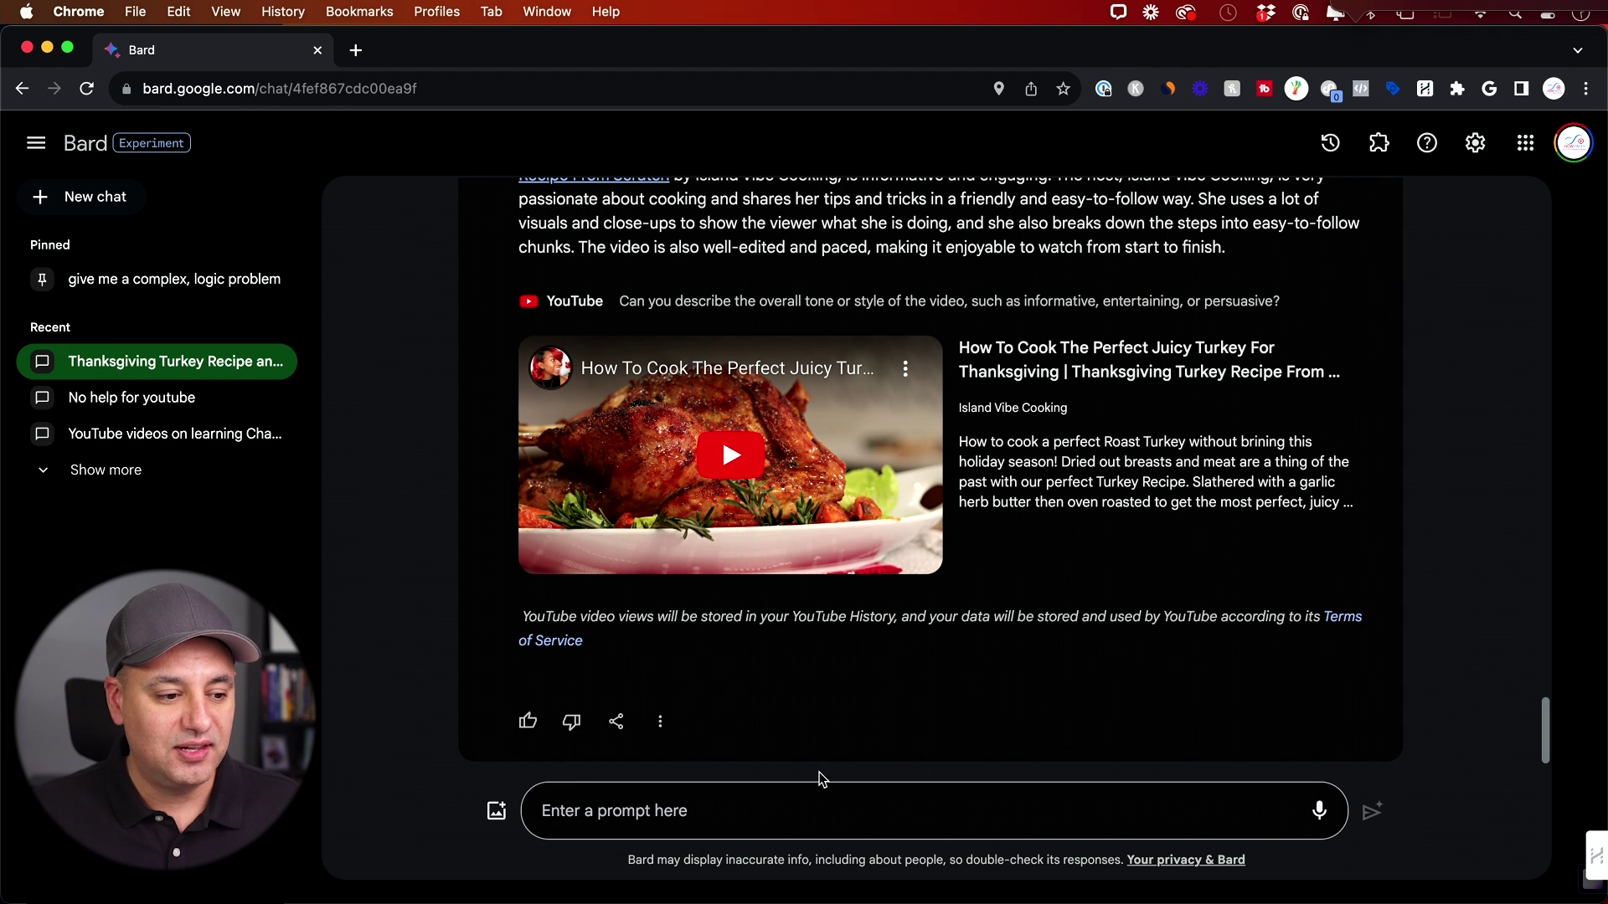
{"action": "left_click", "coordinate": [727, 819]}
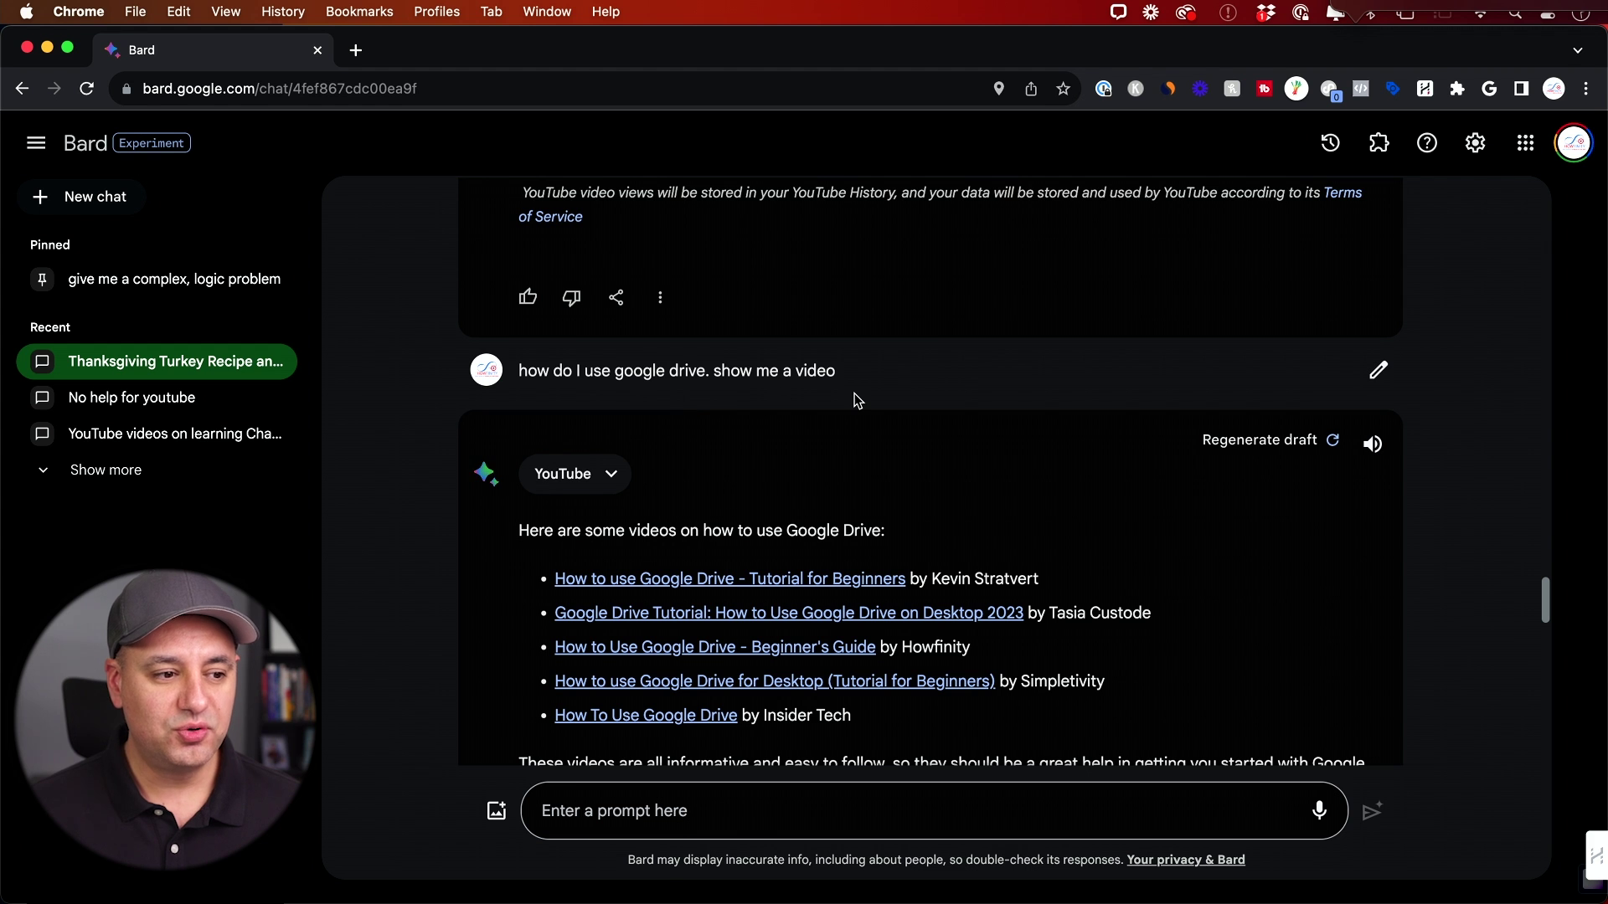
{"action": "scroll", "coordinate": [1107, 638], "scroll_direction": "down", "scroll_amount": 1}
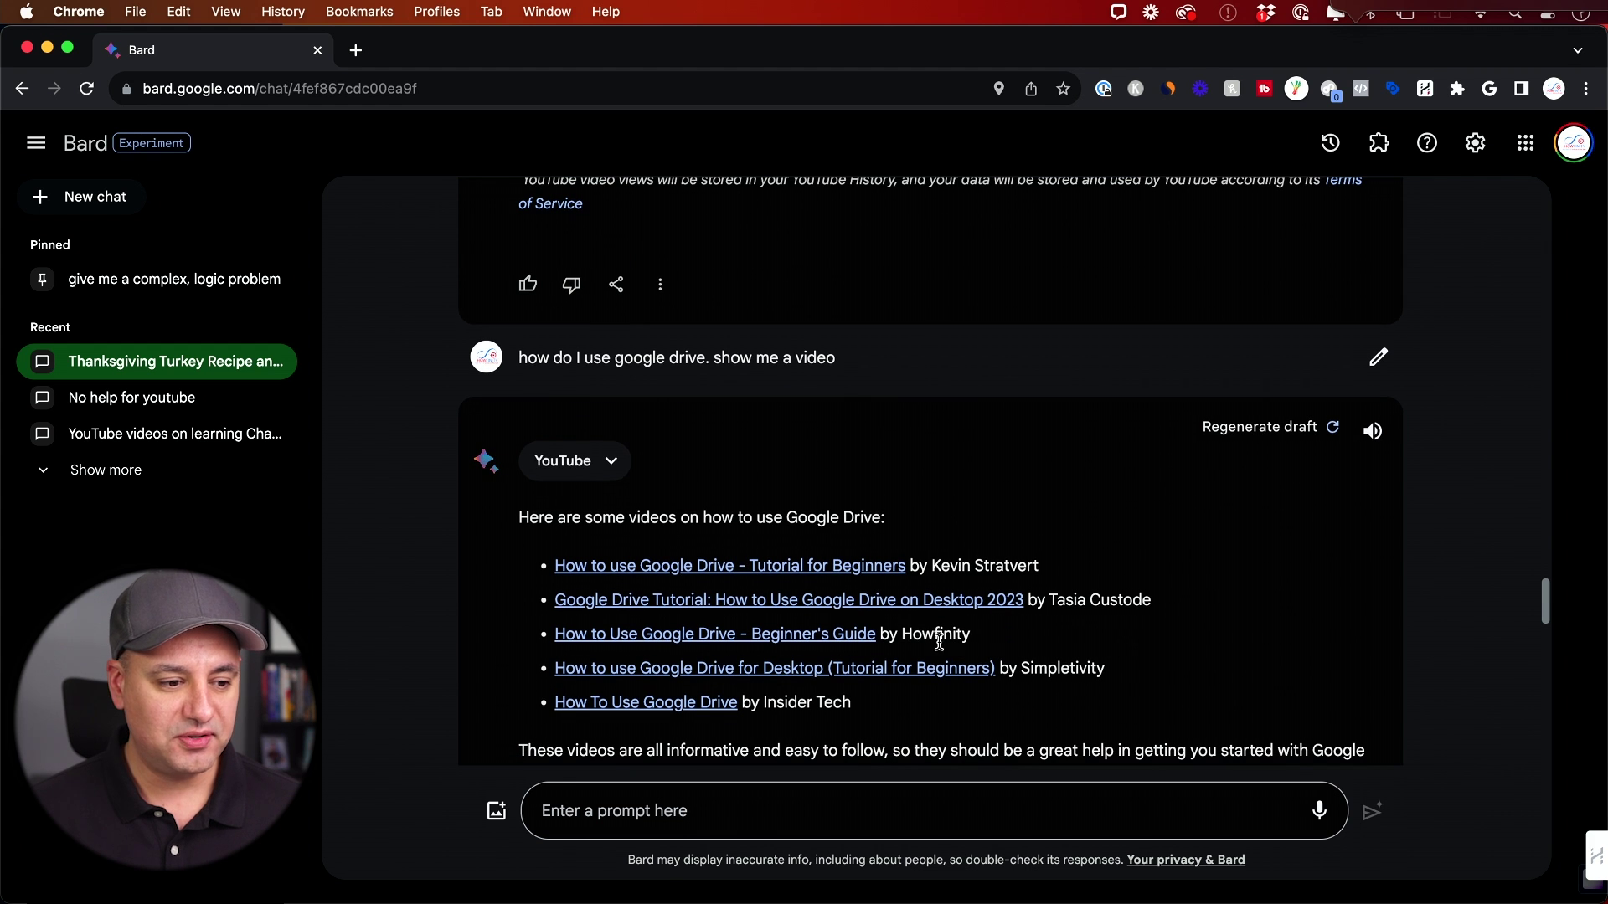
{"action": "left_click_drag", "start_coordinate": [902, 635], "coordinate": [1030, 646]}
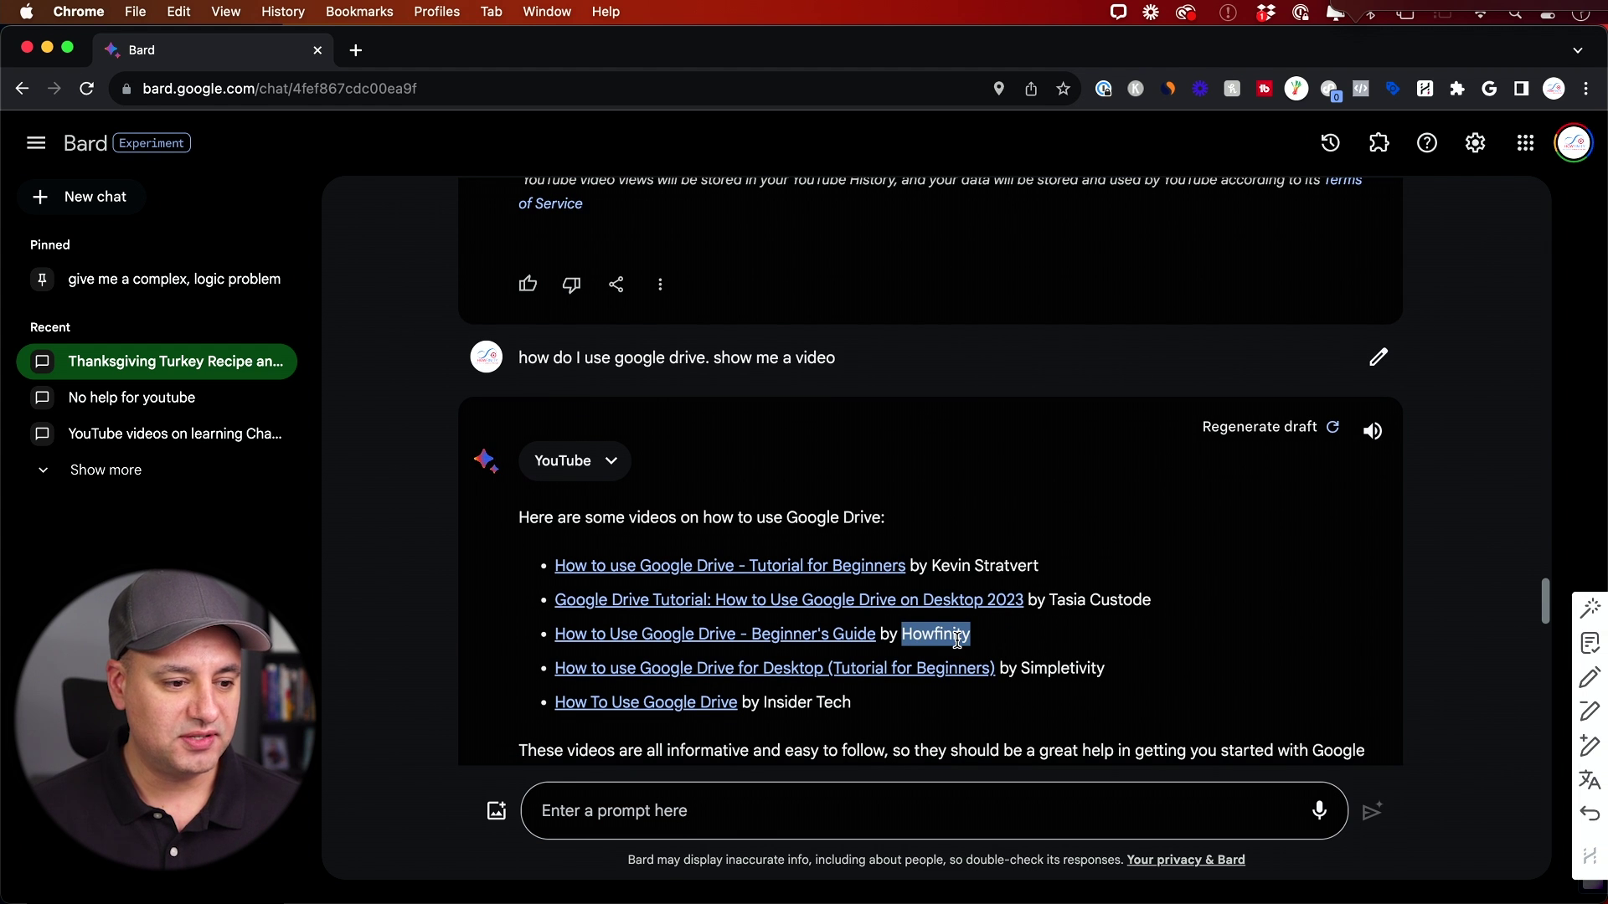
{"action": "scroll", "coordinate": [1052, 630], "scroll_direction": "down", "scroll_amount": 15}
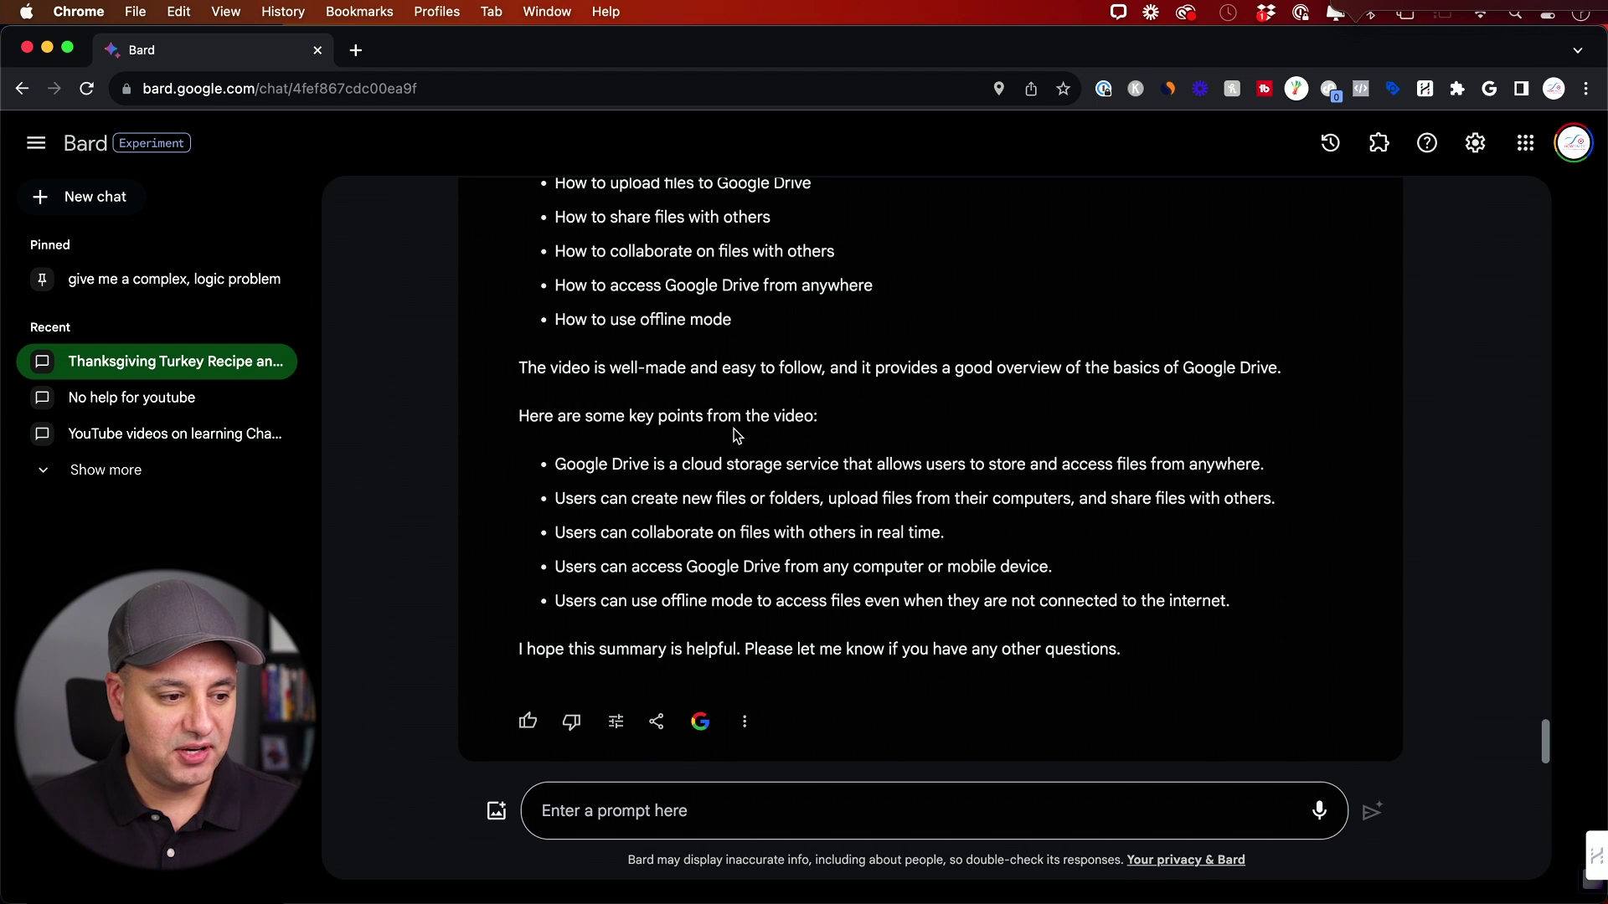
{"action": "scroll", "coordinate": [735, 435], "scroll_direction": "up", "scroll_amount": 10}
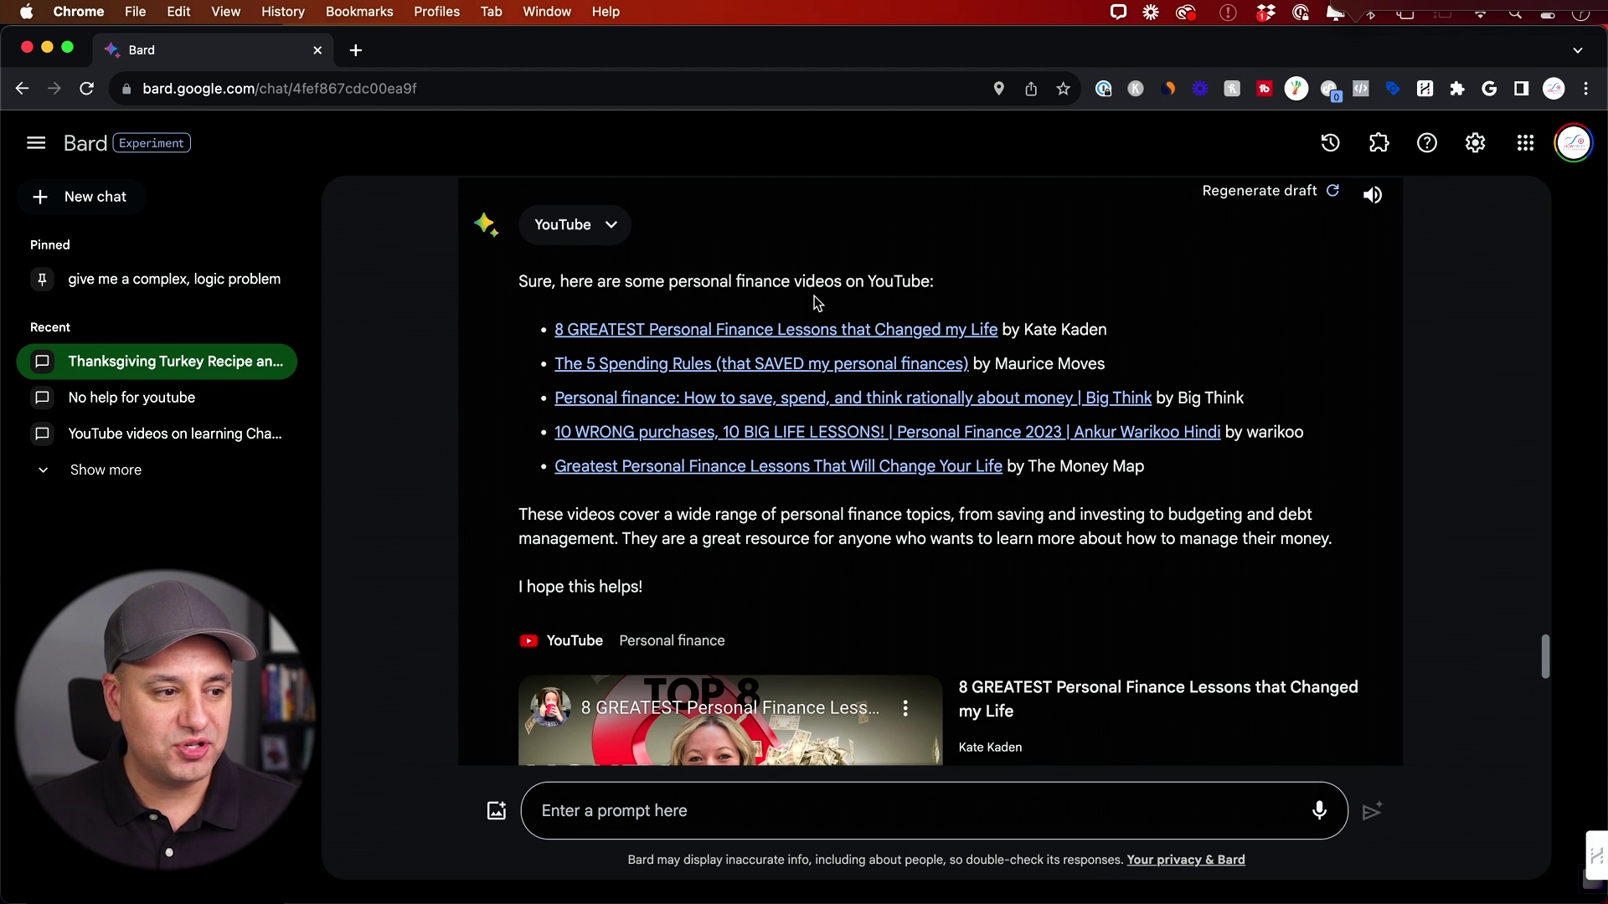
- Ask 'for video 2,' whether it used any charts, graphs or visual aids to support its information
{"action": "scroll", "coordinate": [1153, 563], "scroll_direction": "down", "scroll_amount": 5}
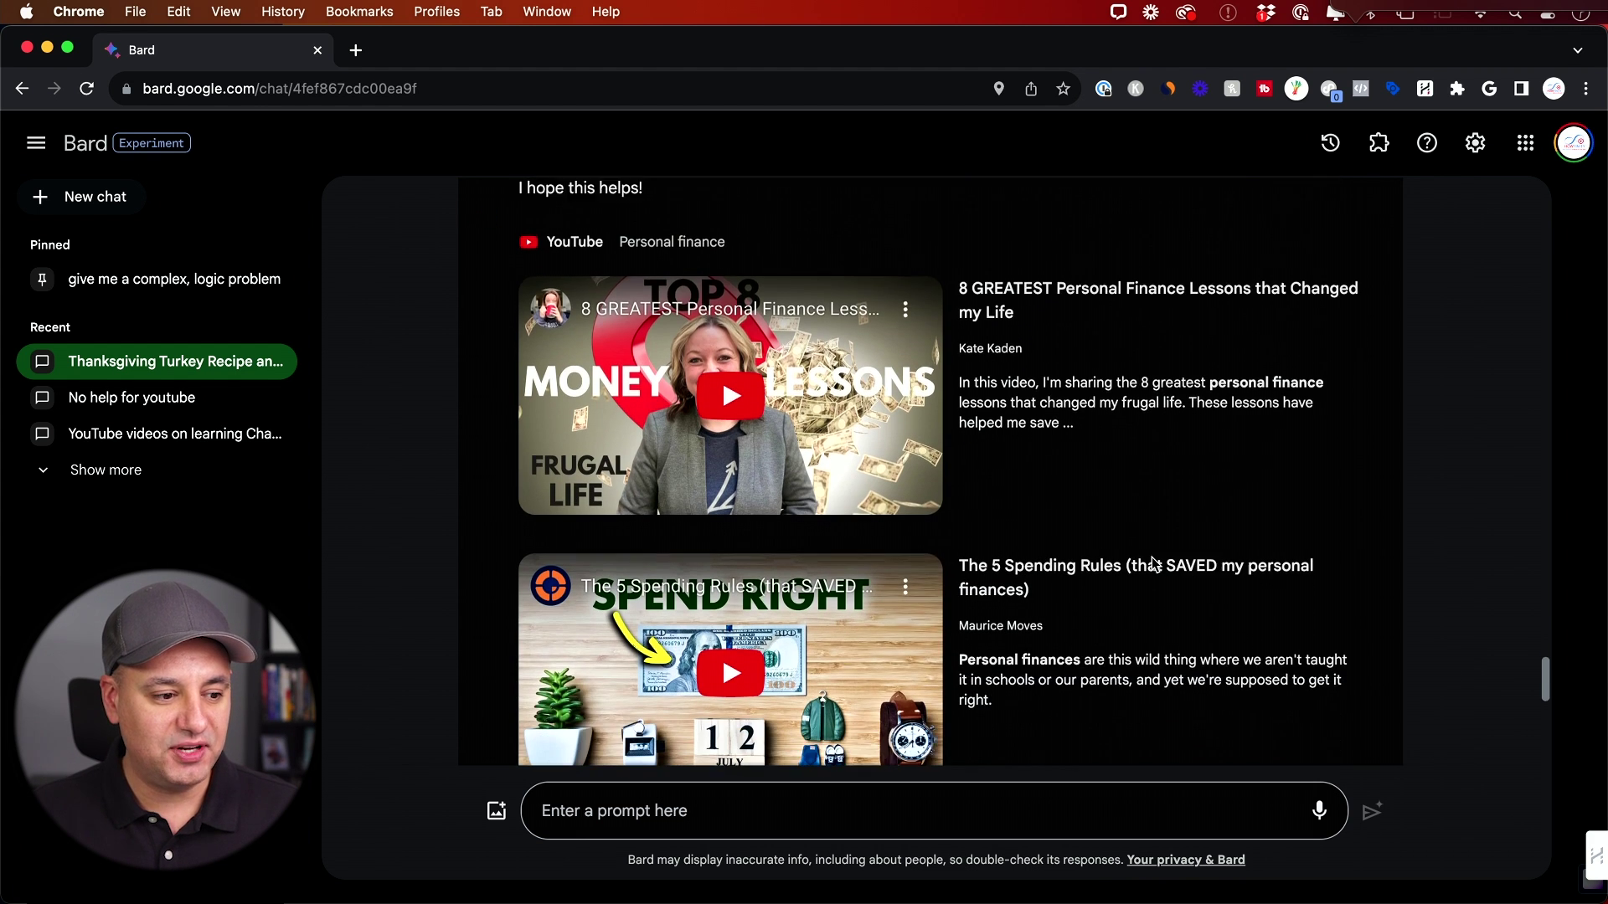
{"action": "scroll", "coordinate": [1154, 564], "scroll_direction": "down", "scroll_amount": 2}
{"action": "left_click", "coordinate": [899, 813]}
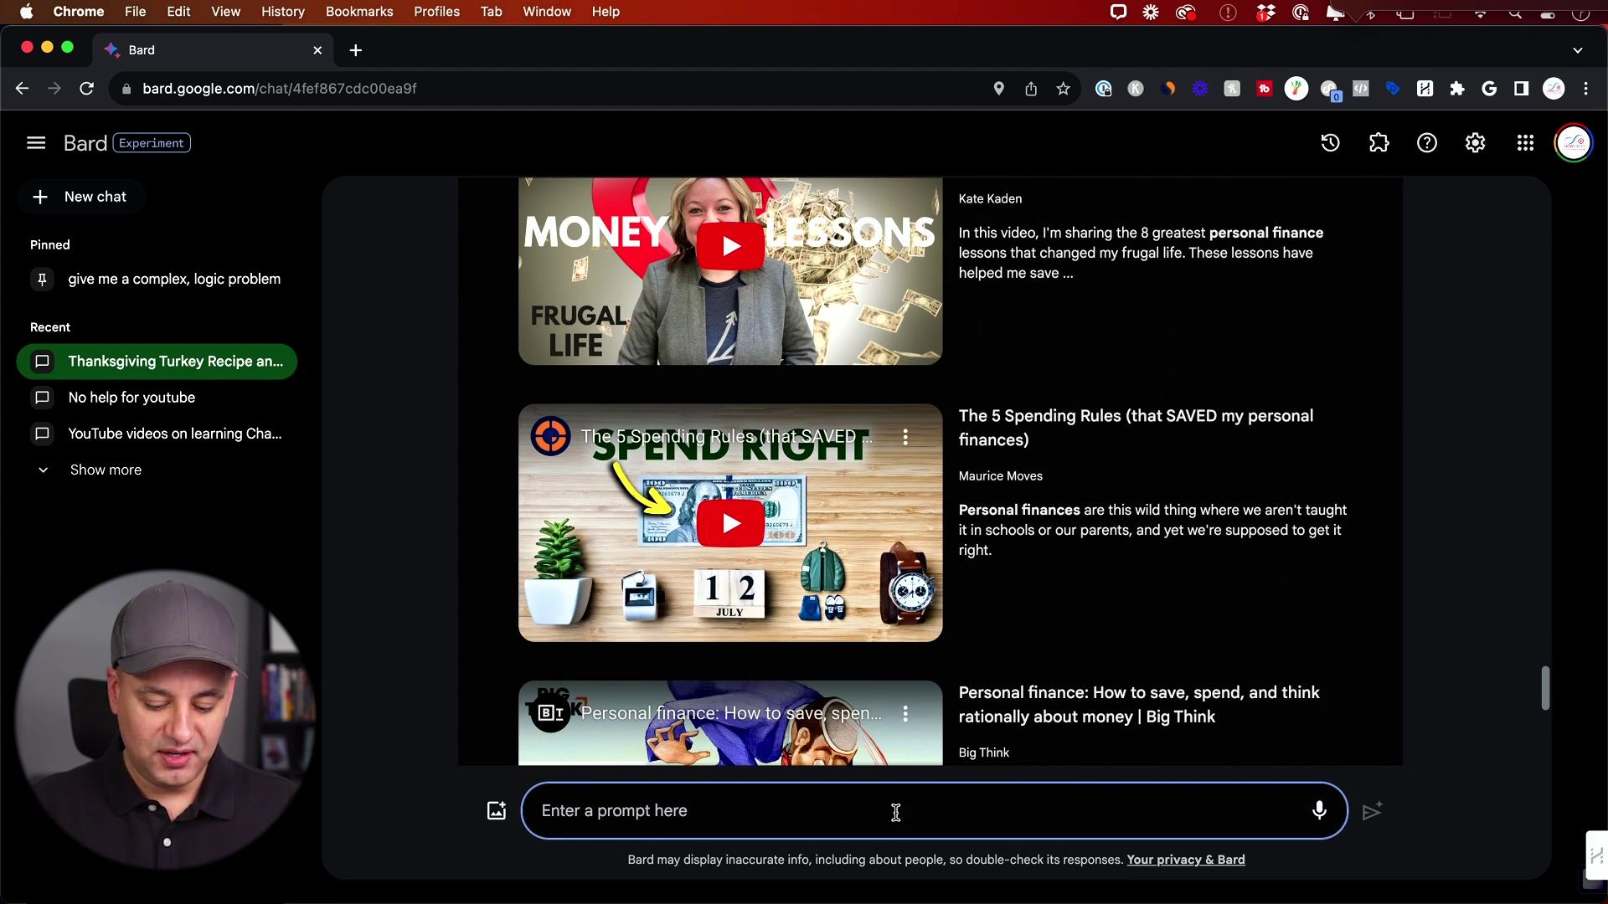
{"action": "type", "text": "for video 2,"}
{"action": "type", "text": "Were there any charts, graphs, or visual aids used in the video to support the information presented?"}
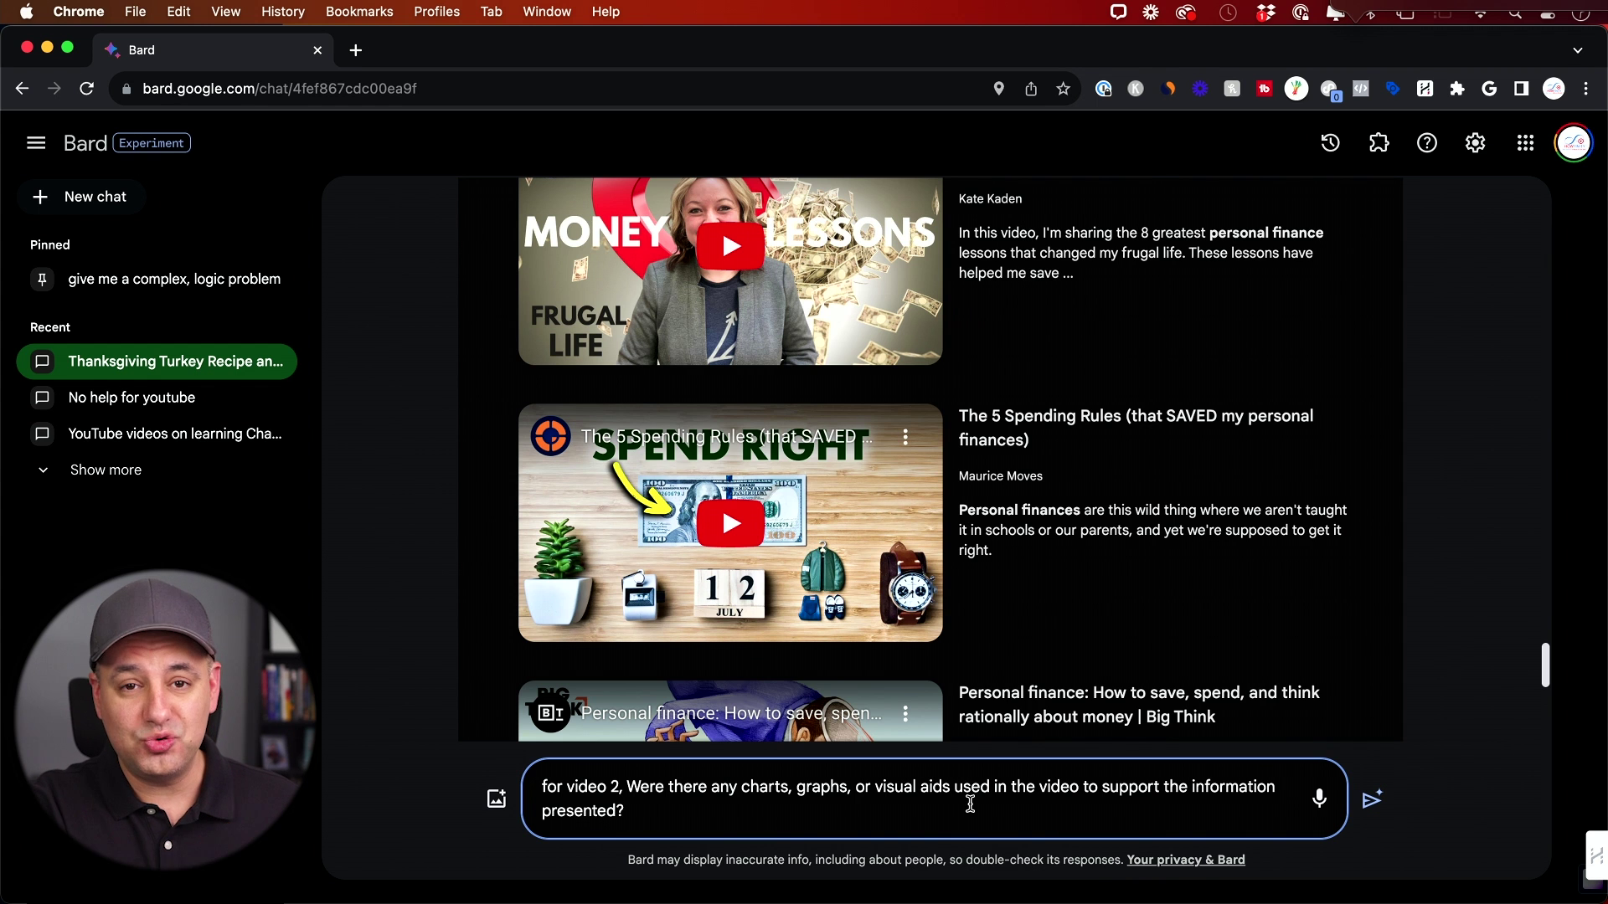
{"action": "key", "text": "Return"}
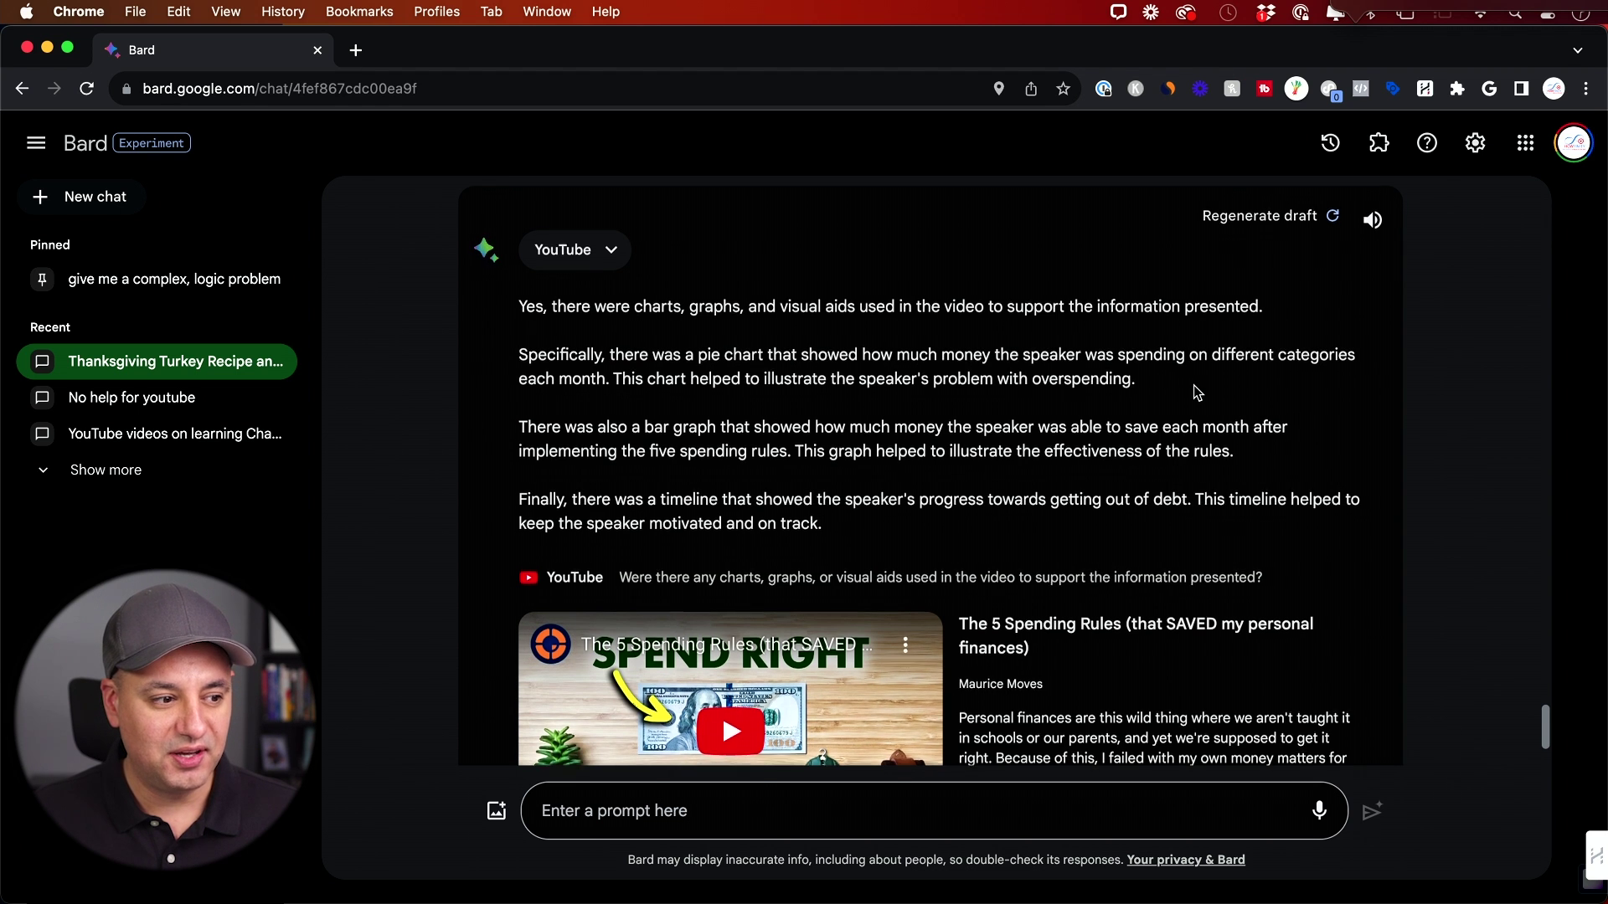
- Read Bard's reply citing a pie chart, bar graph and timeline, plus its YouTube source card
{"action": "scroll", "coordinate": [1190, 385], "scroll_direction": "down", "scroll_amount": 1}
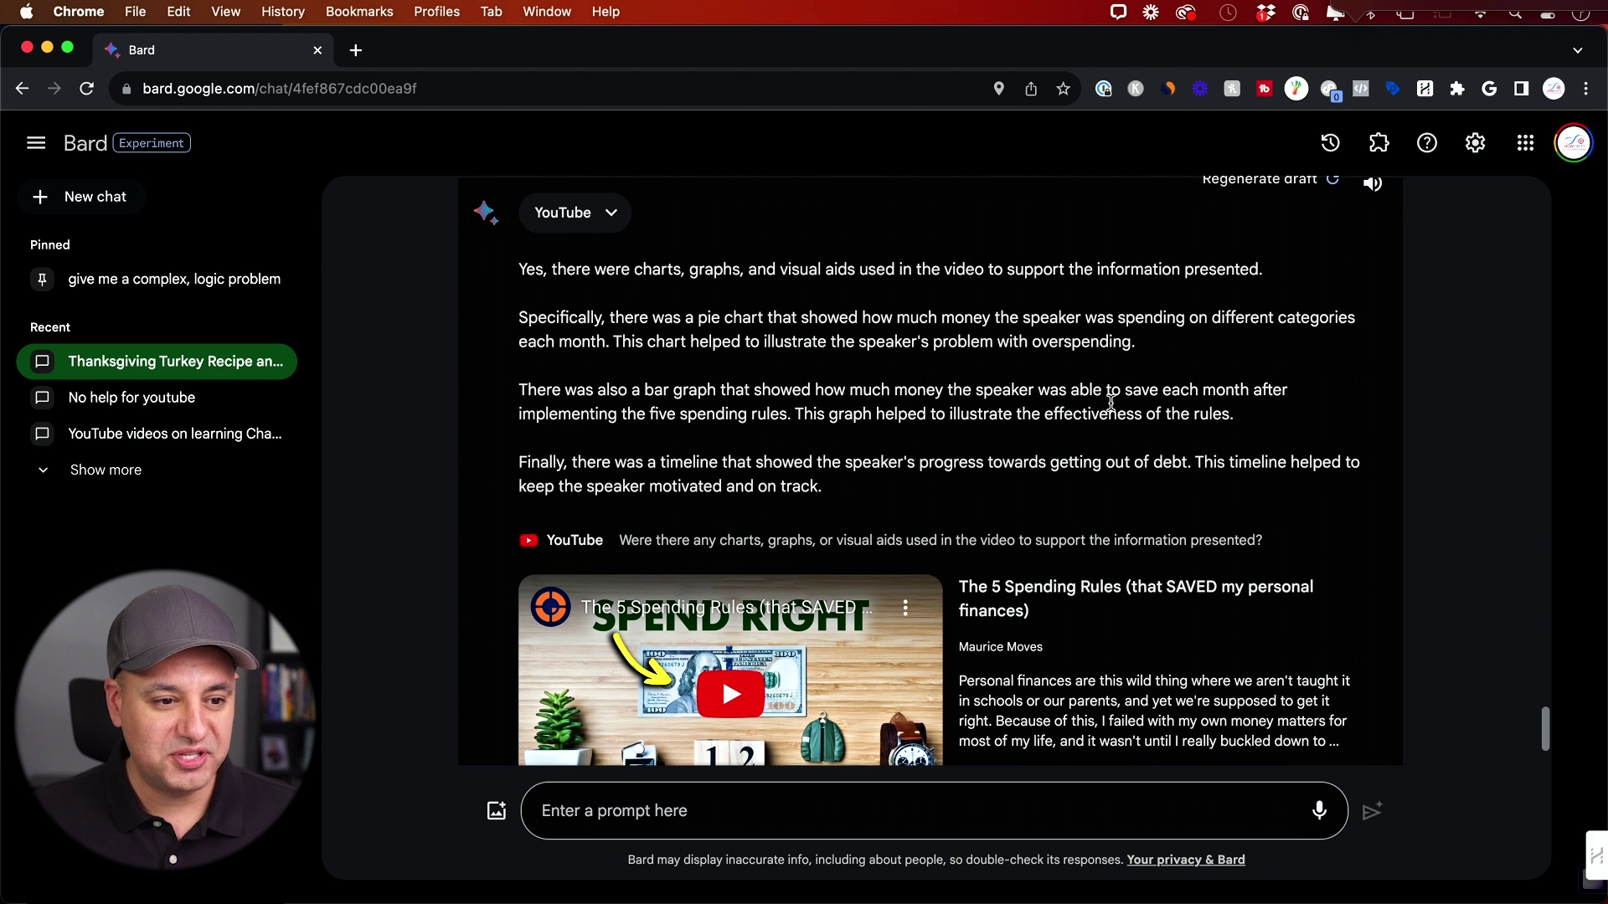
{"action": "scroll", "coordinate": [1110, 403], "scroll_direction": "down", "scroll_amount": 10}
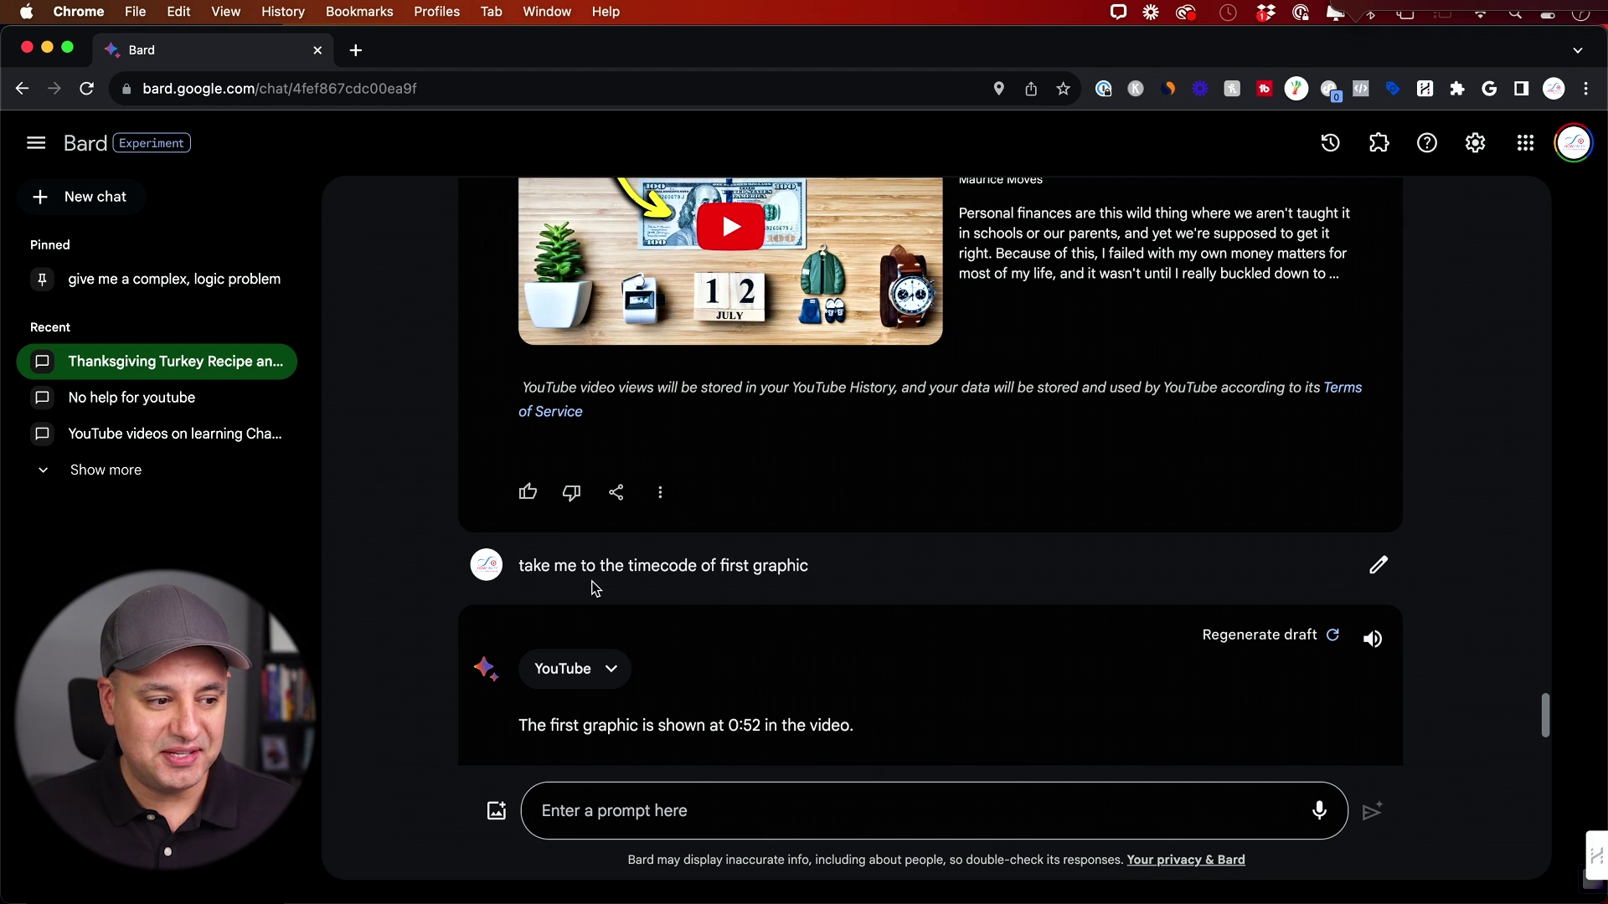
- Find the 0:52 first-graphic timecode and open the 5 Spending Rules video on YouTube in a new tab
{"action": "scroll", "coordinate": [720, 580], "scroll_direction": "down", "scroll_amount": 5}
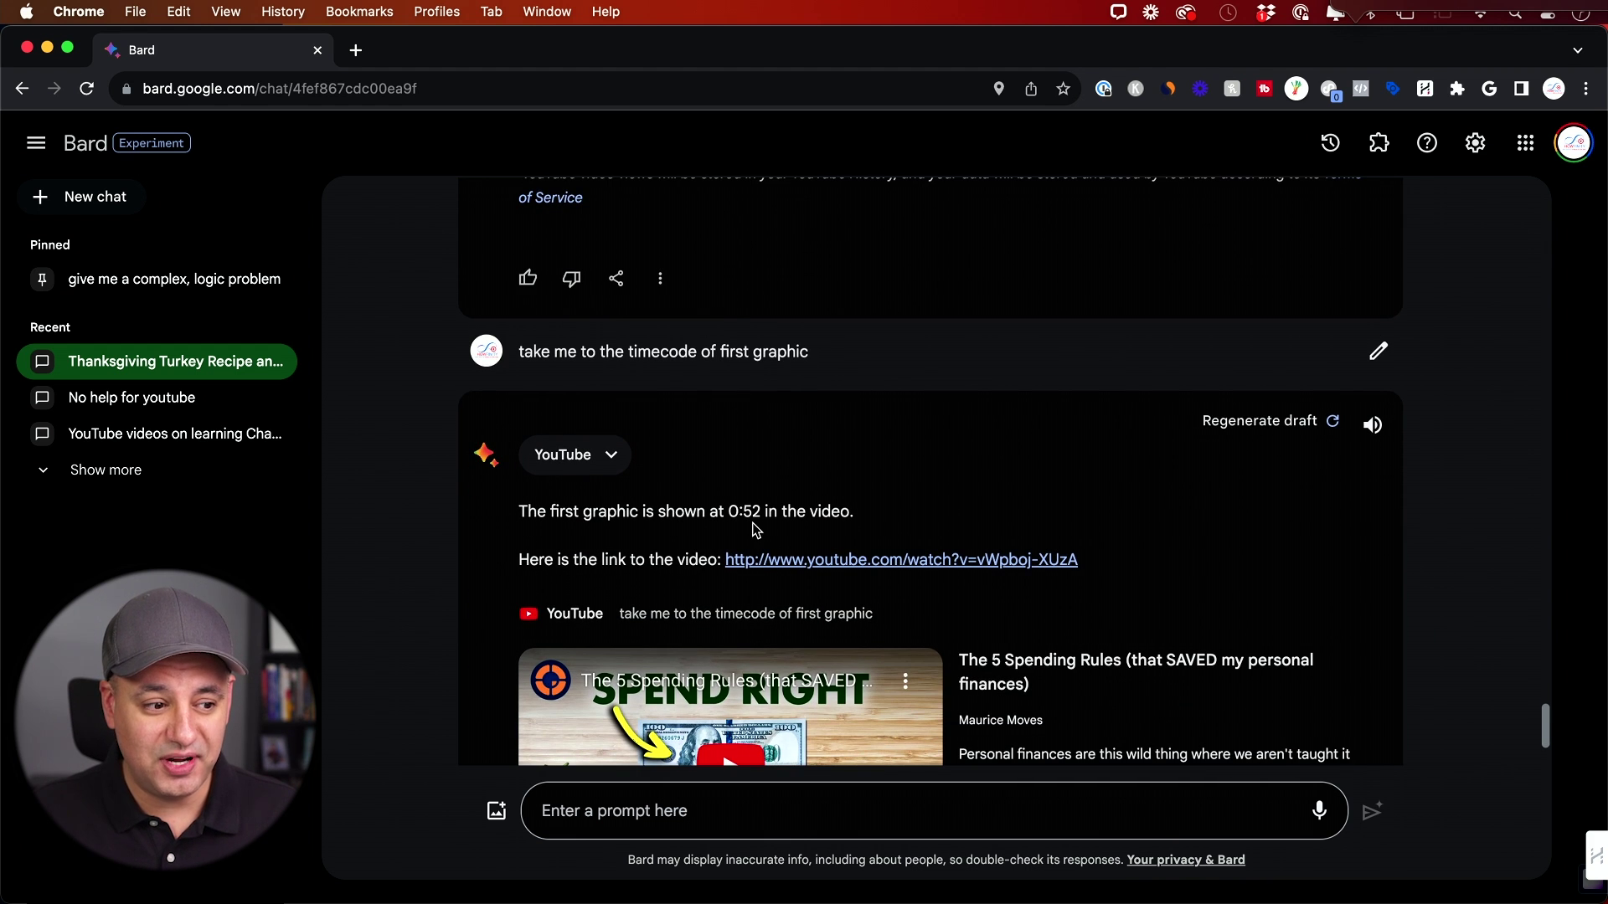
{"action": "scroll", "coordinate": [687, 562], "scroll_direction": "down", "scroll_amount": 4}
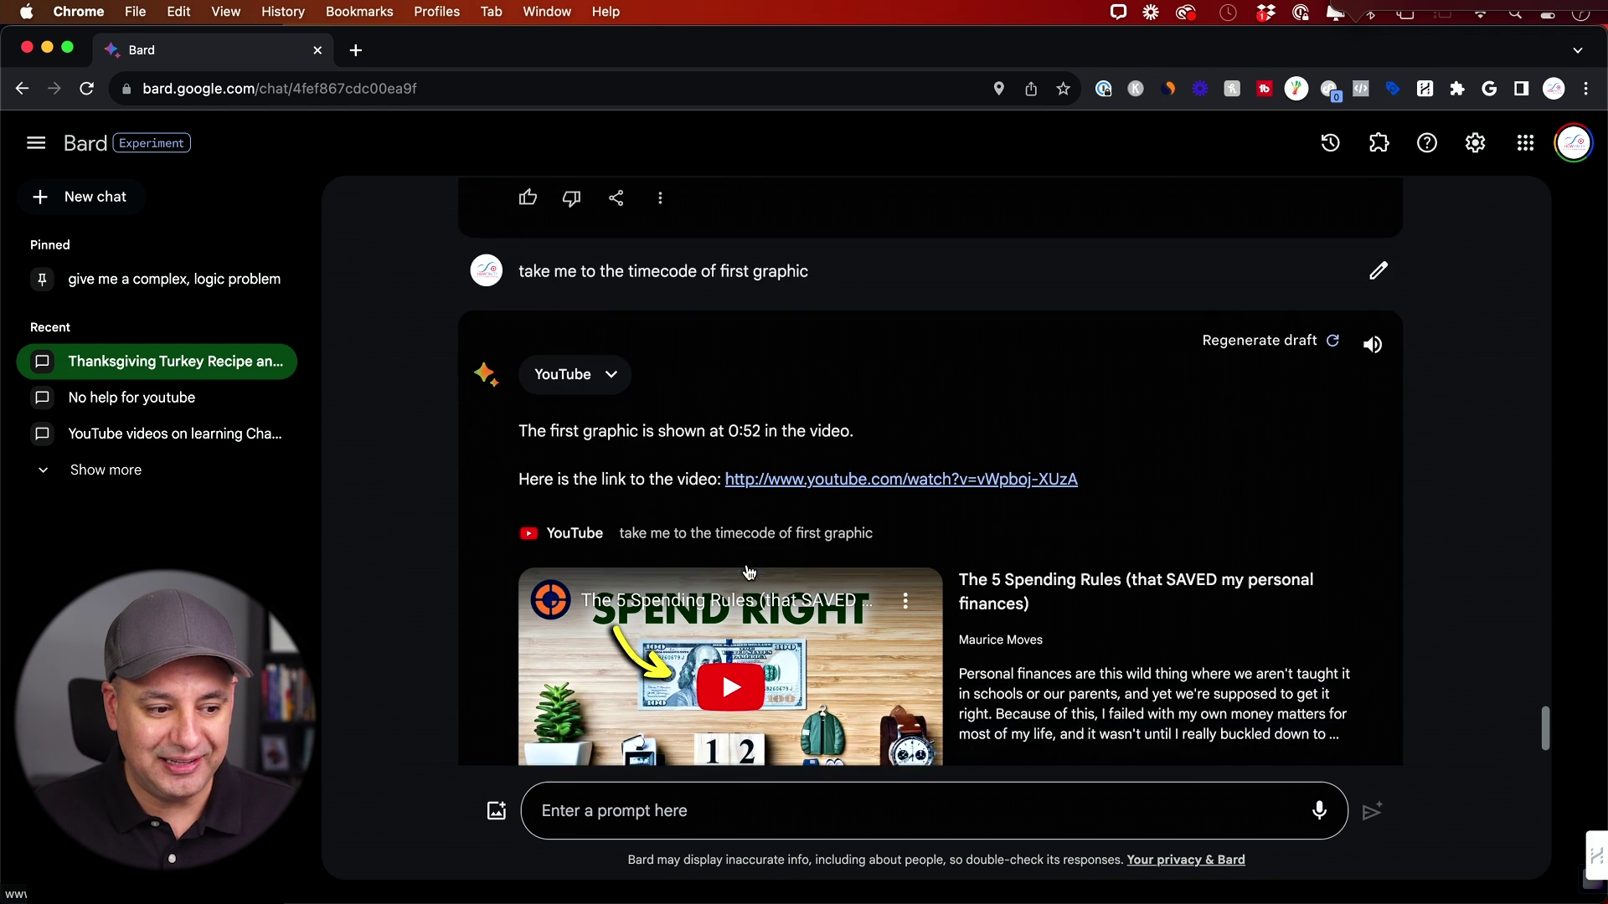
{"action": "scroll", "coordinate": [850, 400], "scroll_direction": "up", "scroll_amount": 1}
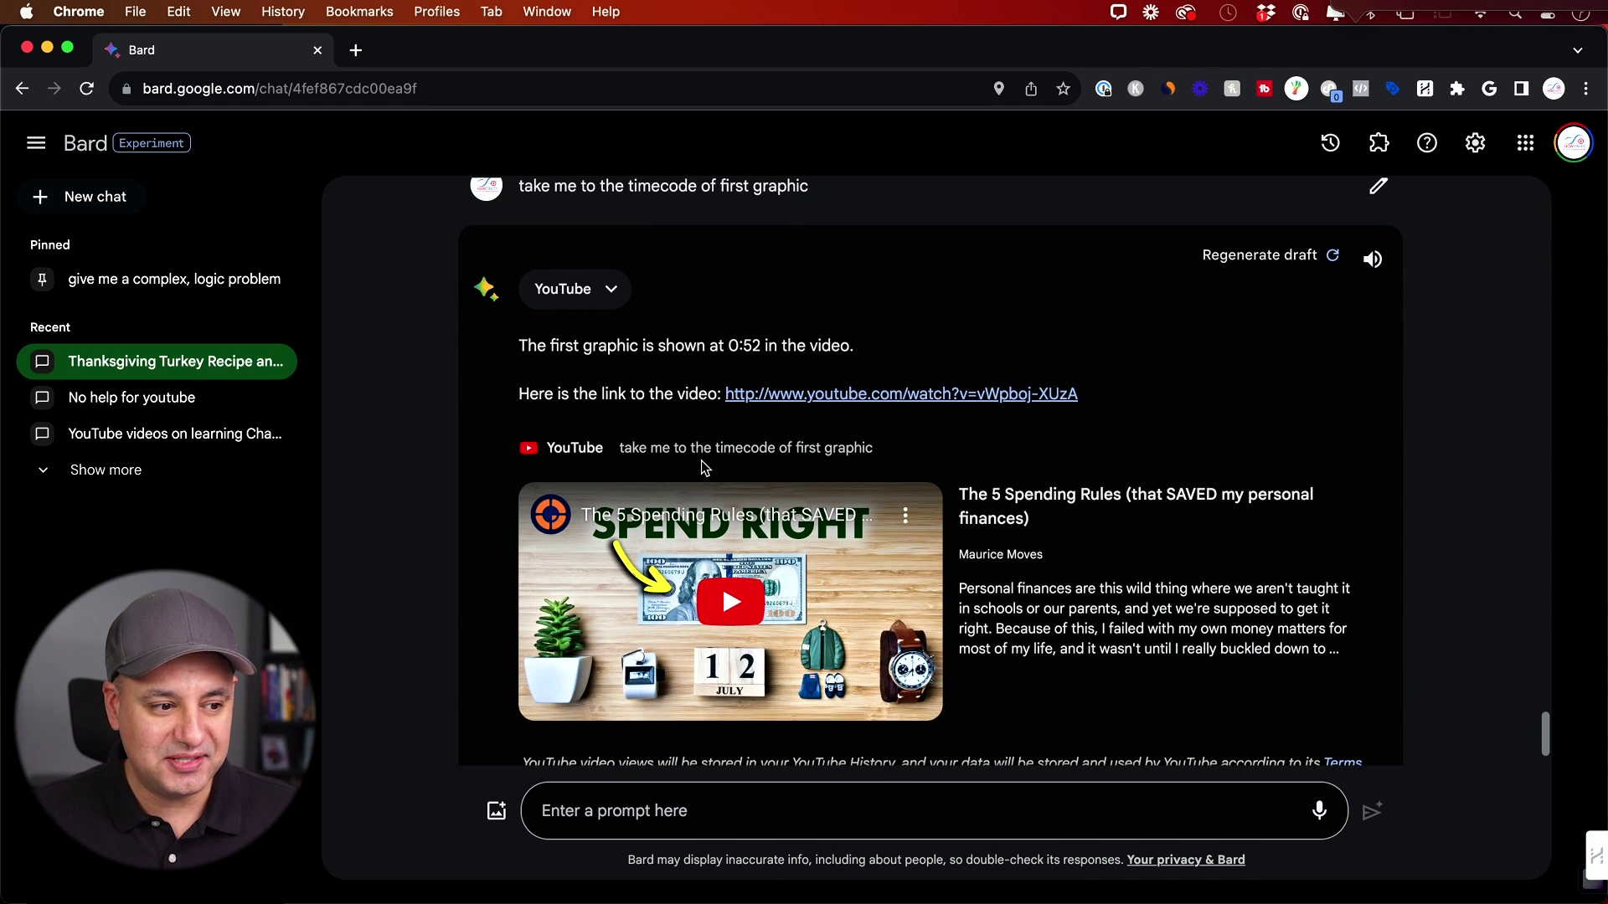
{"action": "left_click", "coordinate": [865, 395]}
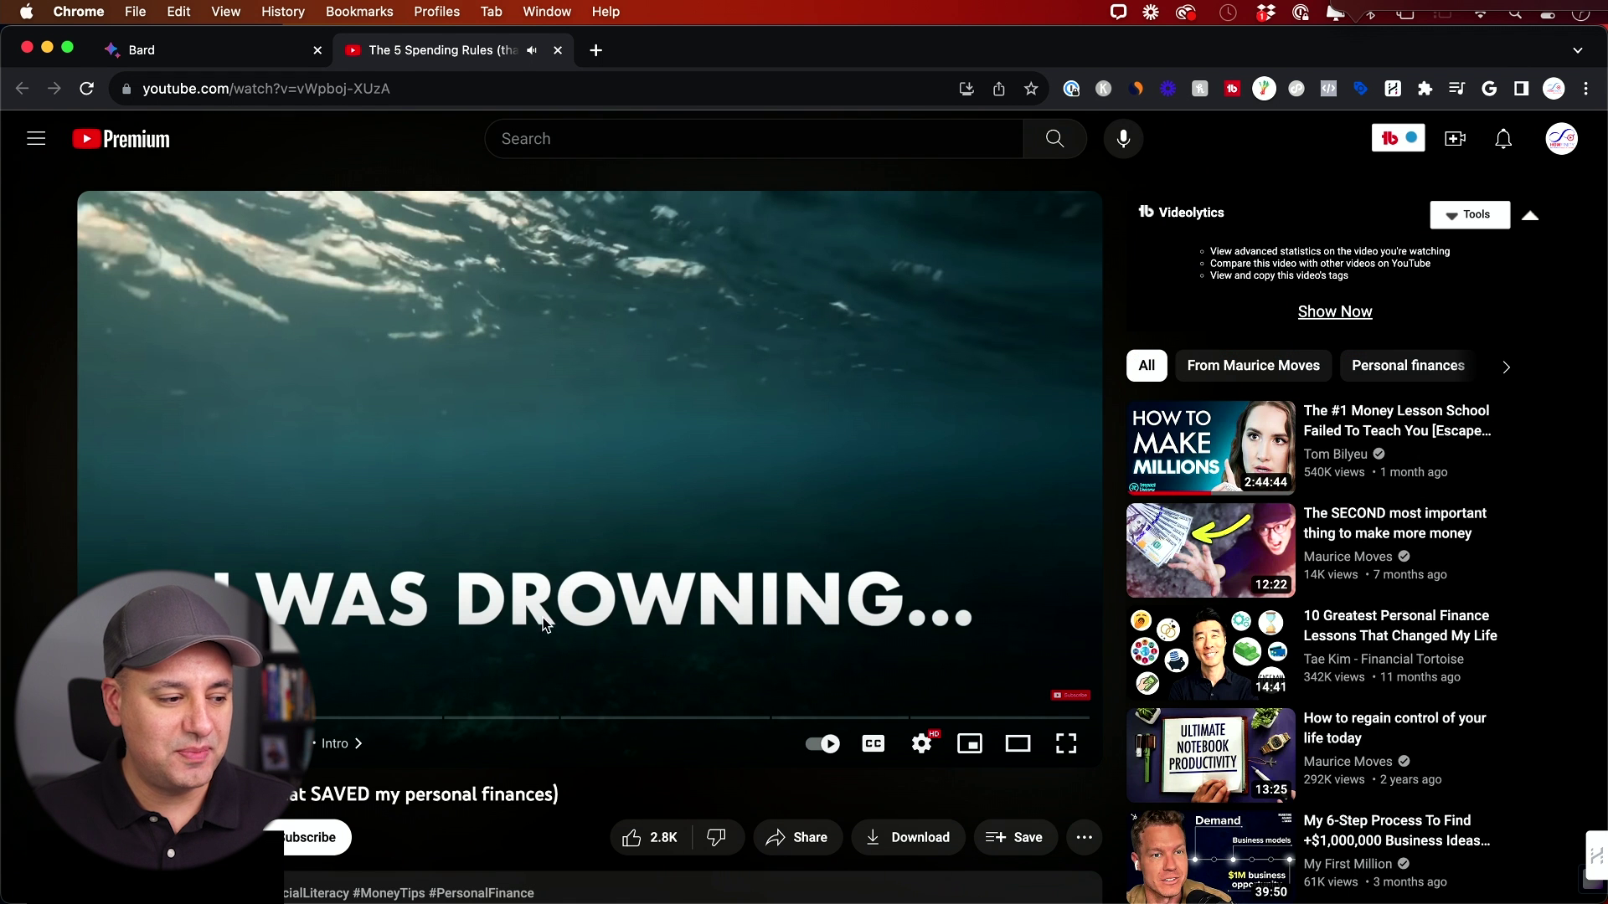
- Back in the Bard tab, highlight the 0:52 timecode, then paste the target-audience question into the prompt
{"action": "left_click", "coordinate": [213, 47]}
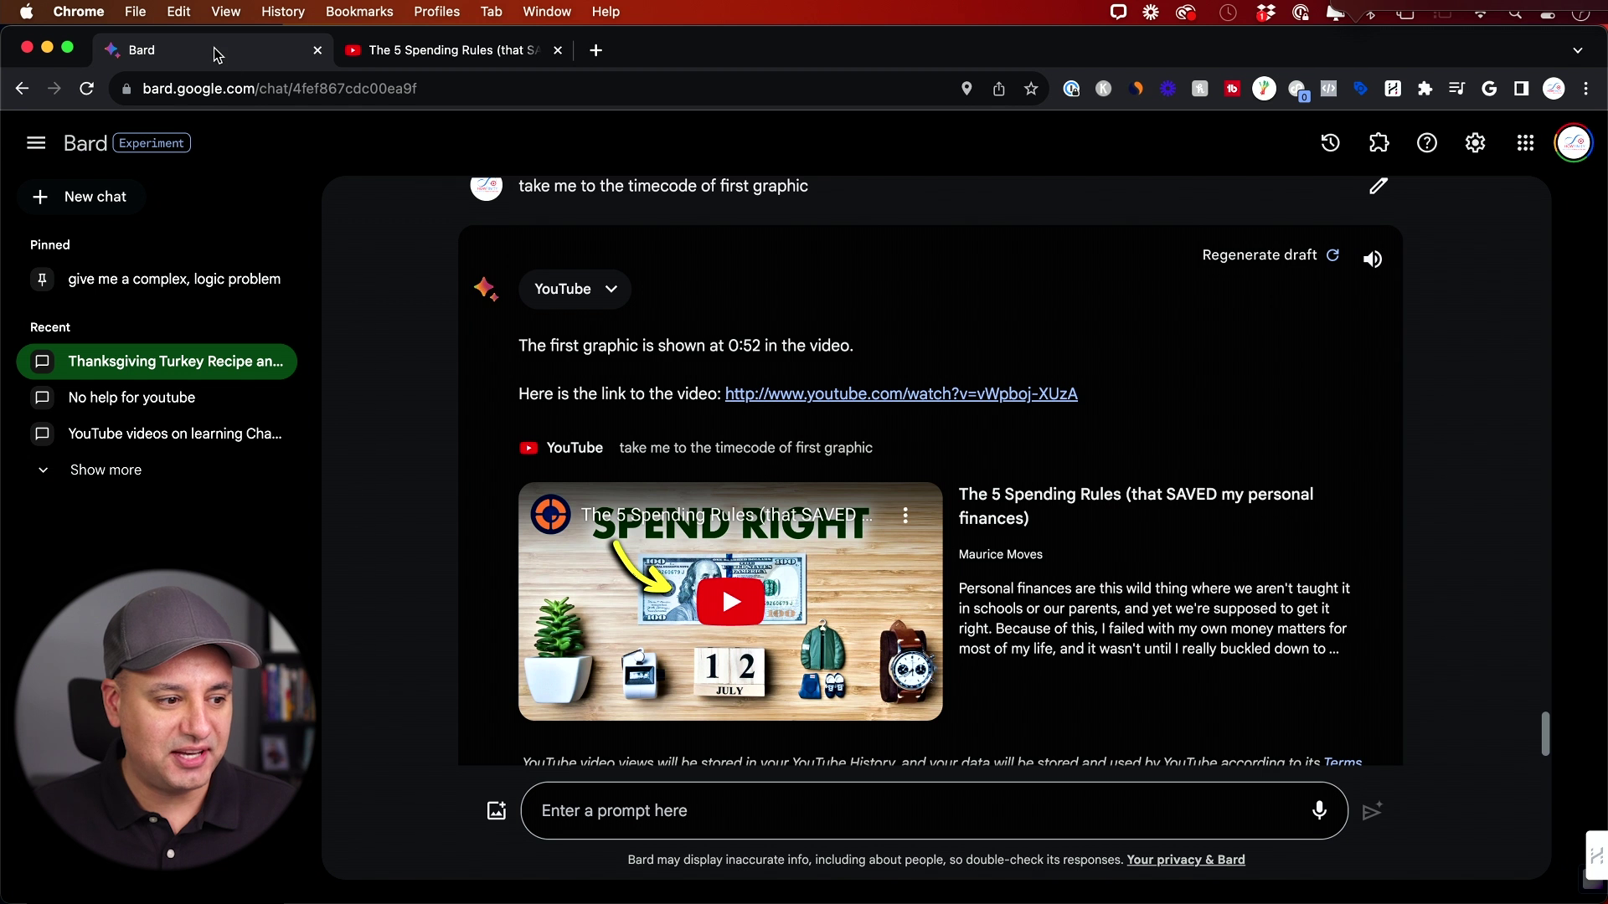
{"action": "mouse_move", "coordinate": [746, 347]}
{"action": "left_mouse_down"}
{"action": "mouse_move", "coordinate": [802, 346]}
{"action": "mouse_move", "coordinate": [758, 347]}
{"action": "left_mouse_up"}
{"action": "left_click", "coordinate": [753, 348]}
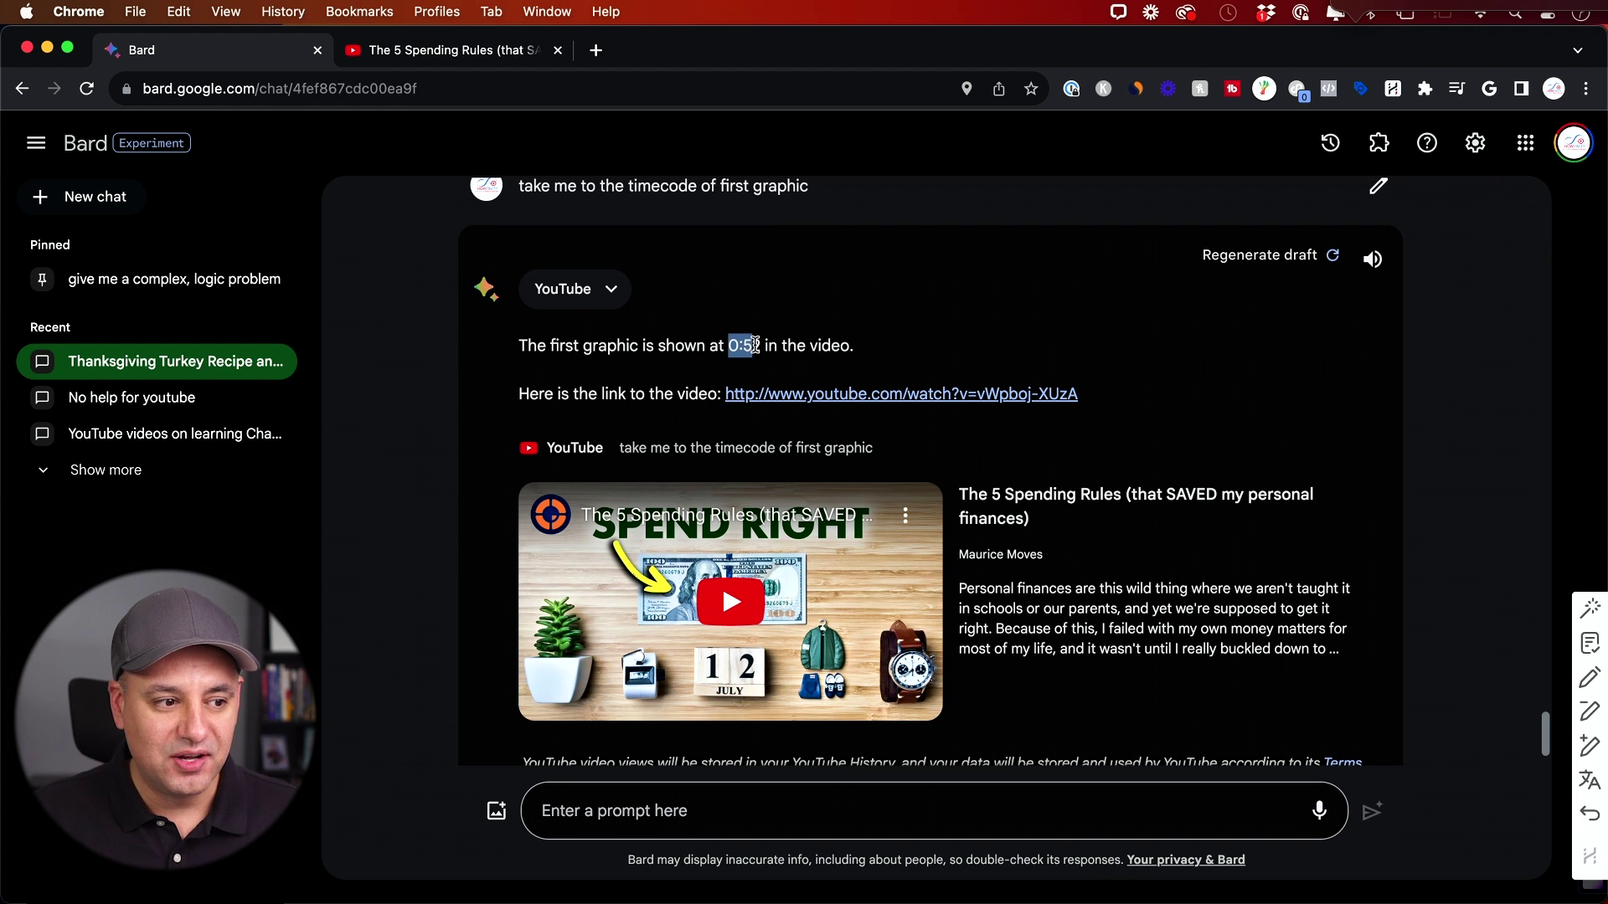
{"action": "left_click", "coordinate": [757, 350]}
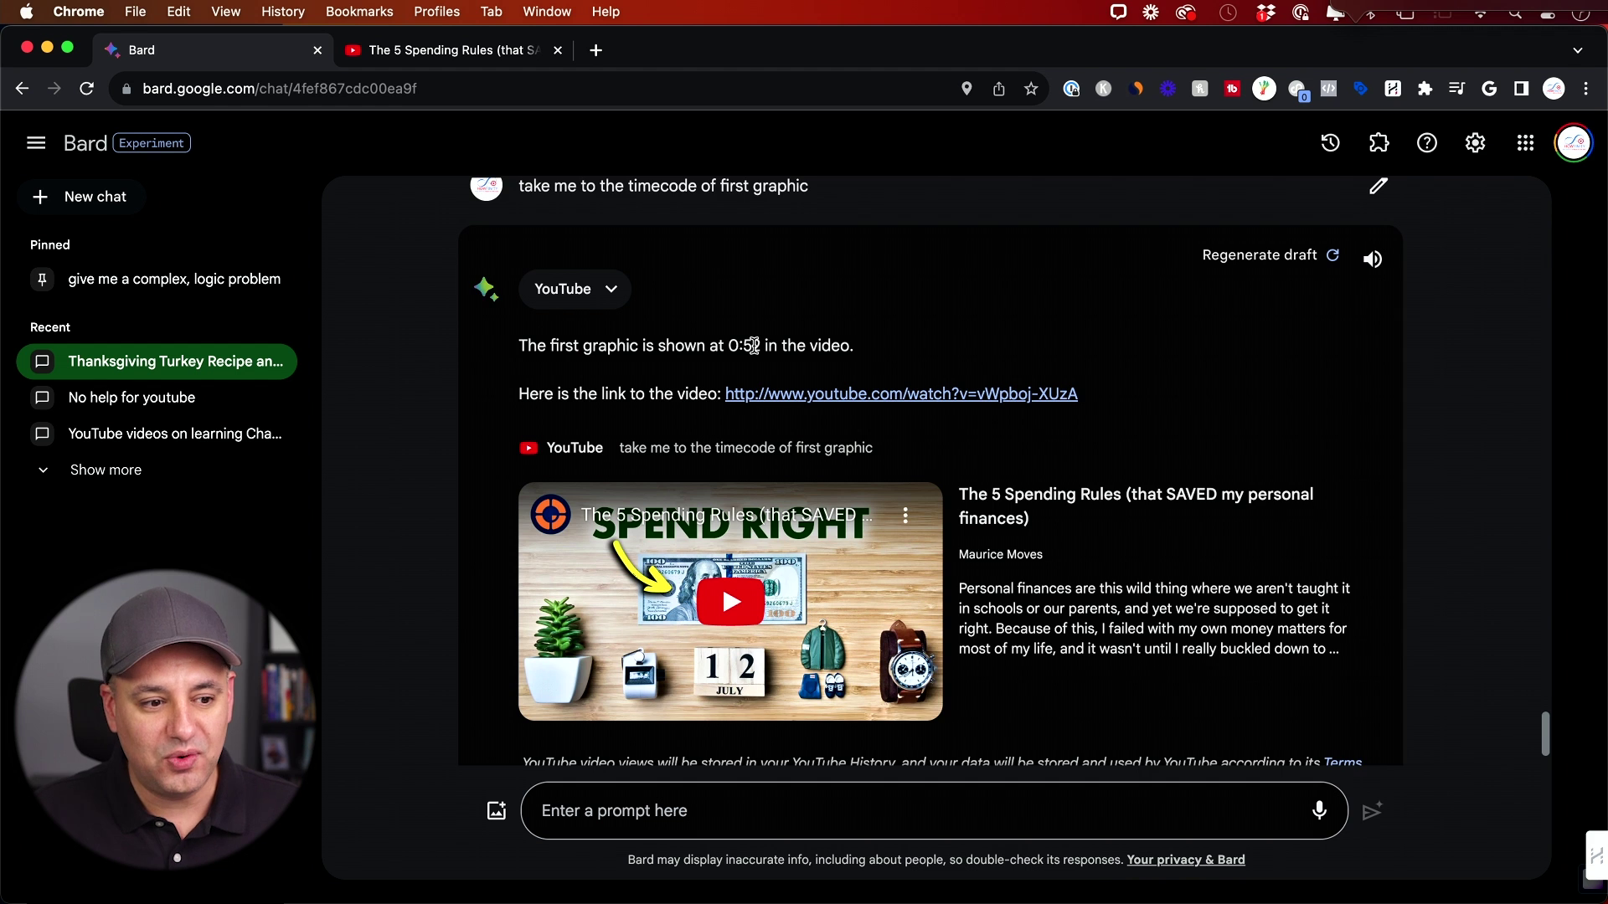
{"action": "scroll", "coordinate": [819, 372], "scroll_direction": "down", "scroll_amount": 1}
{"action": "scroll", "coordinate": [819, 372], "scroll_direction": "down", "scroll_amount": 2}
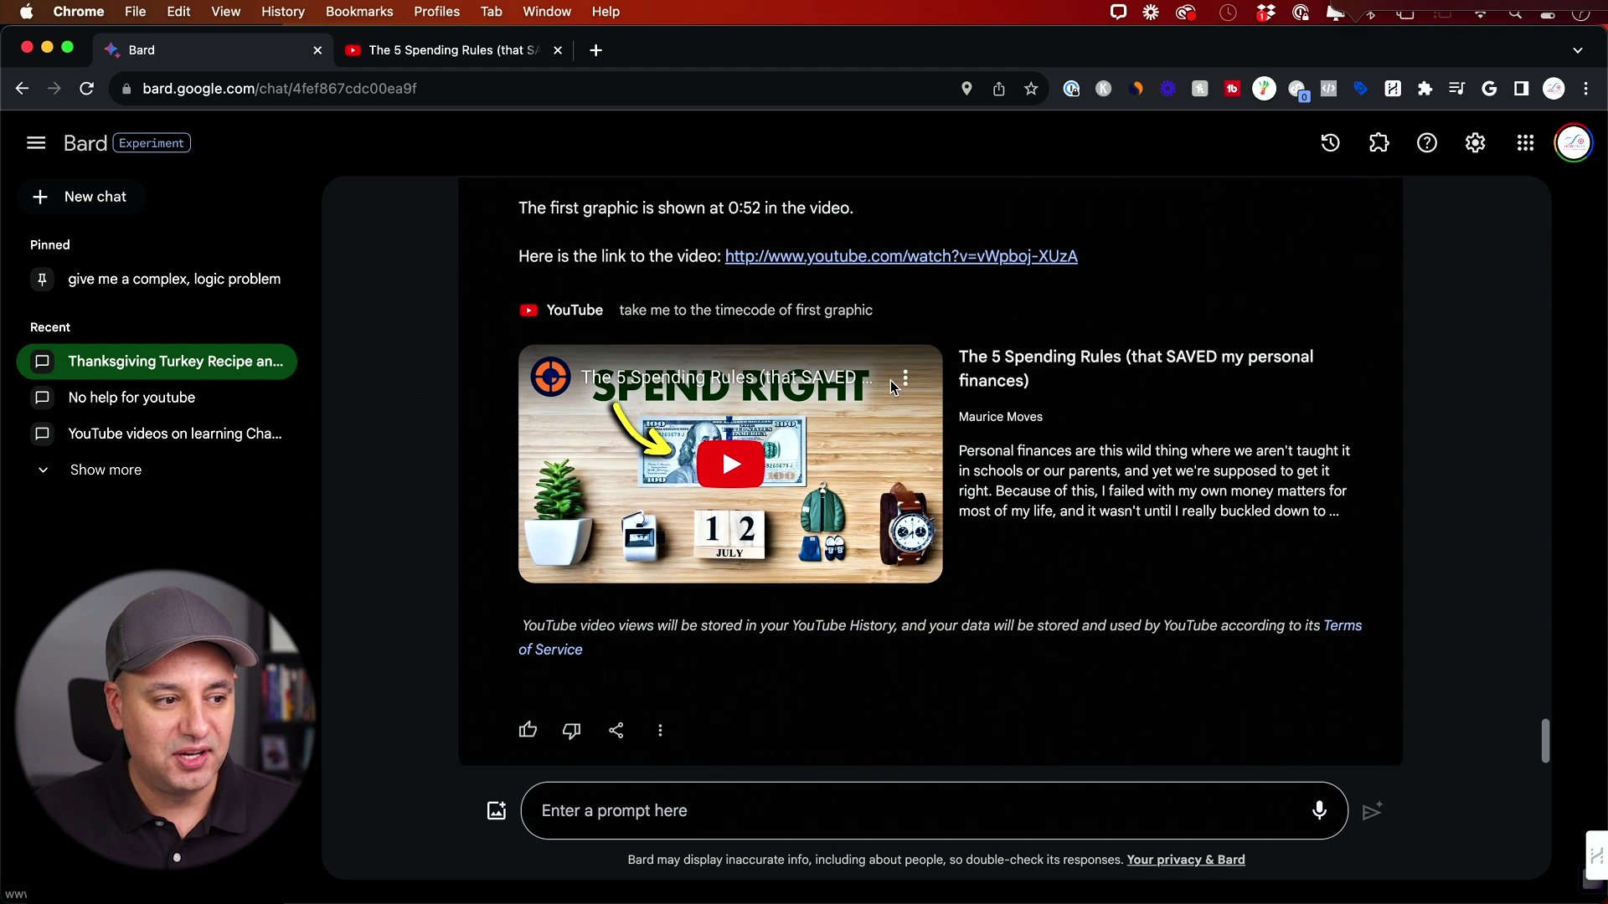
{"action": "scroll", "coordinate": [695, 503], "scroll_direction": "up", "scroll_amount": 1}
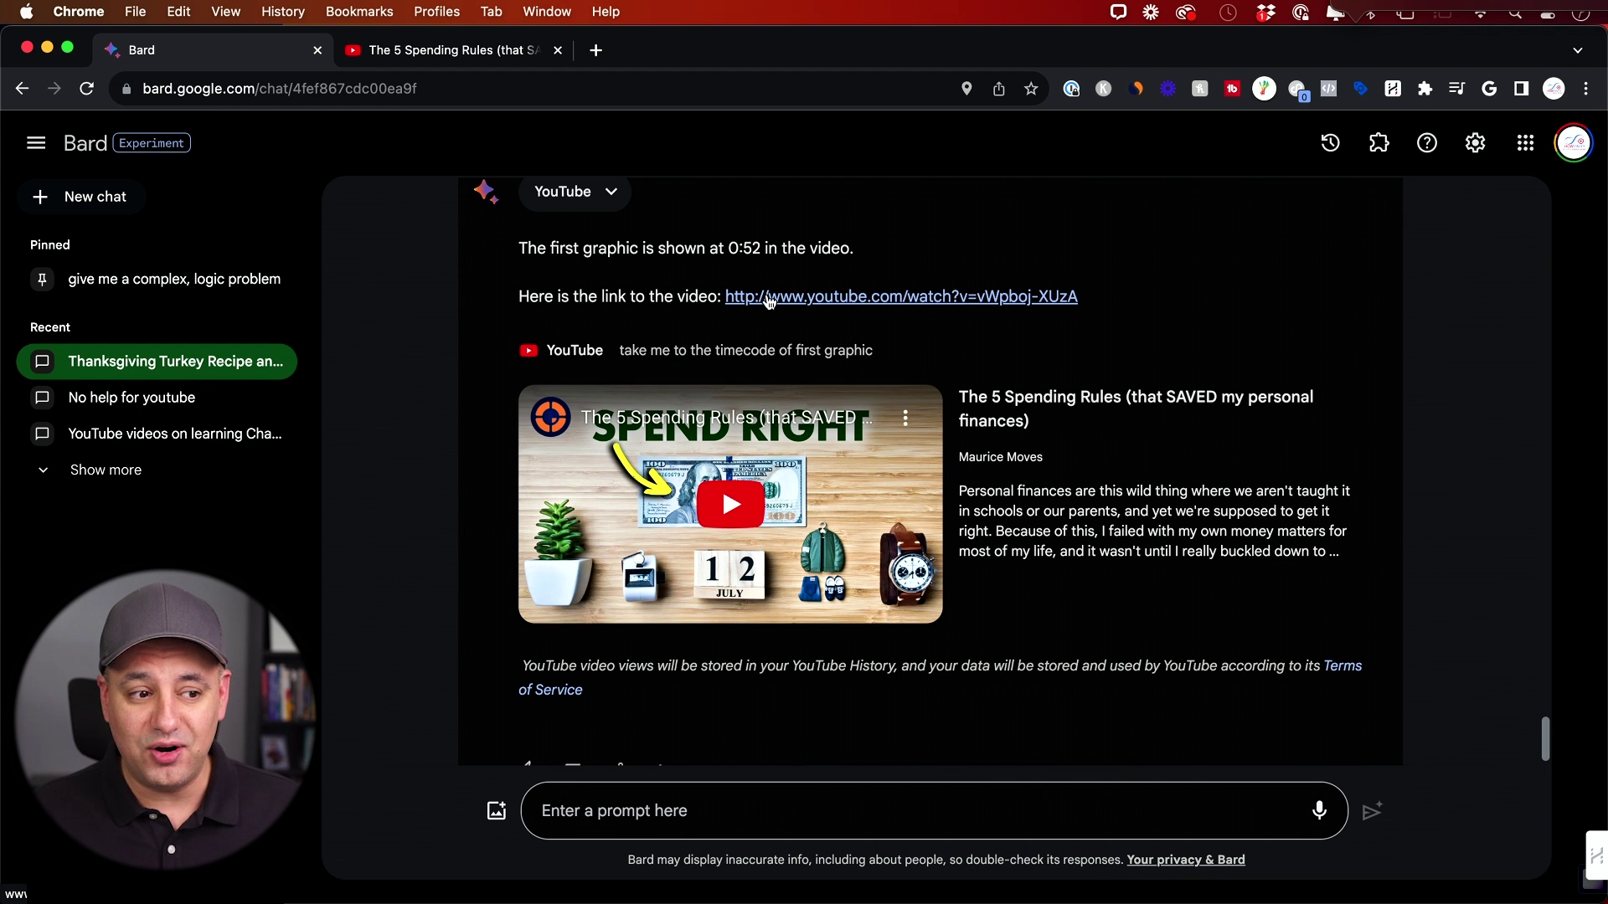
{"action": "left_click", "coordinate": [707, 812]}
{"action": "type", "text": "Is there a specific target audience that the video seems to be addressing"}
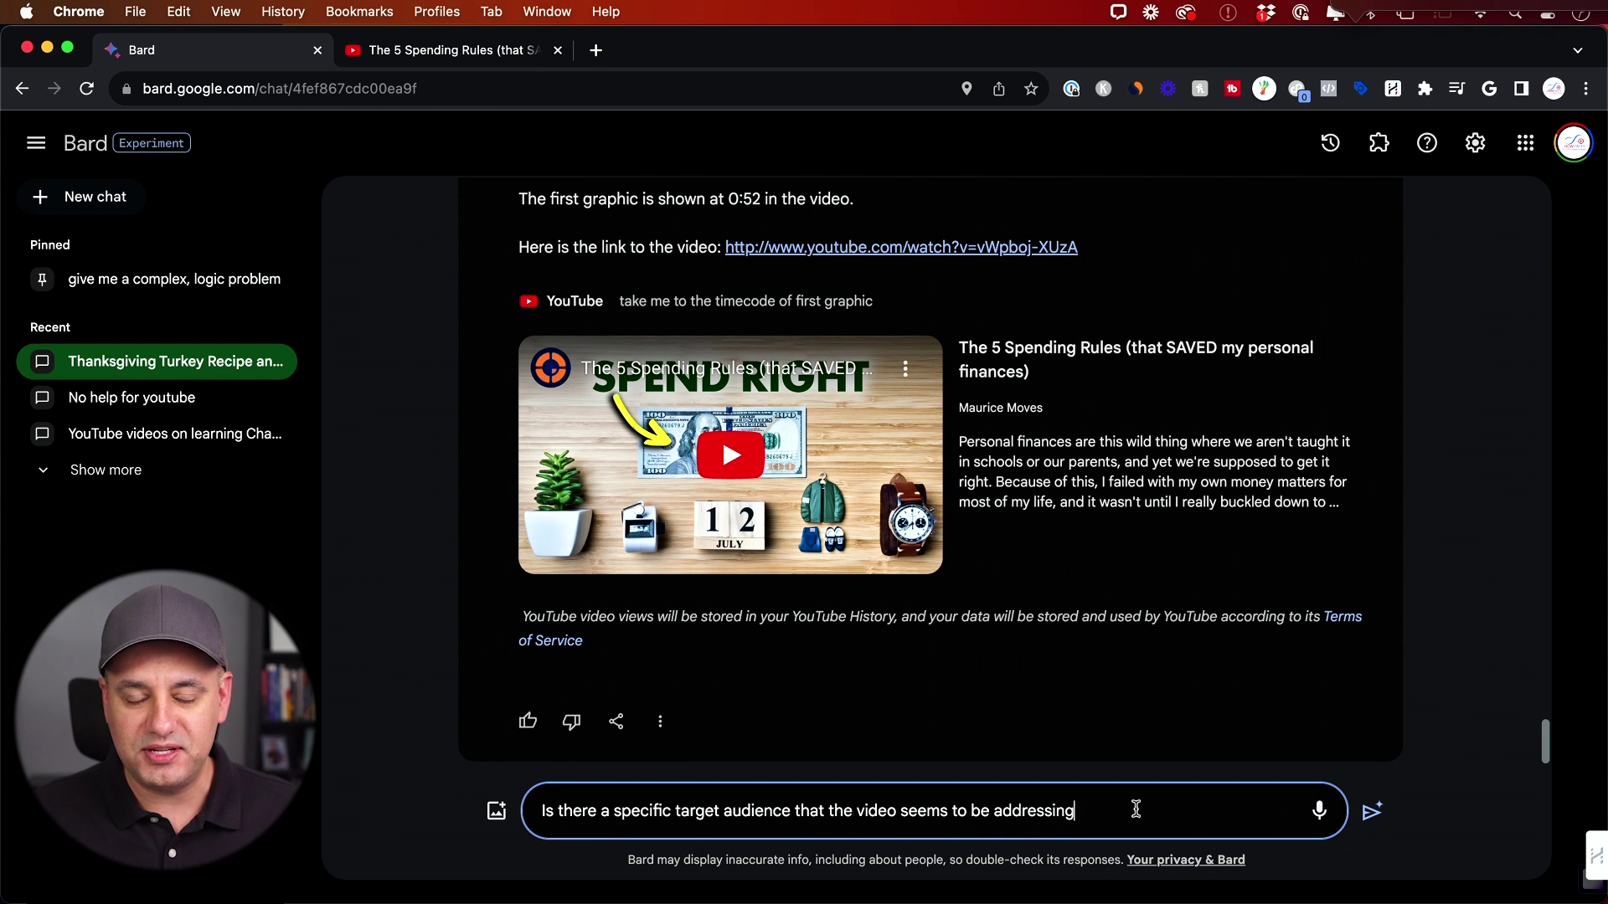
- Send the target-audience question, read the debt-and-finances audience answer, then paste the viewer-comments question
{"action": "key", "text": "Return"}
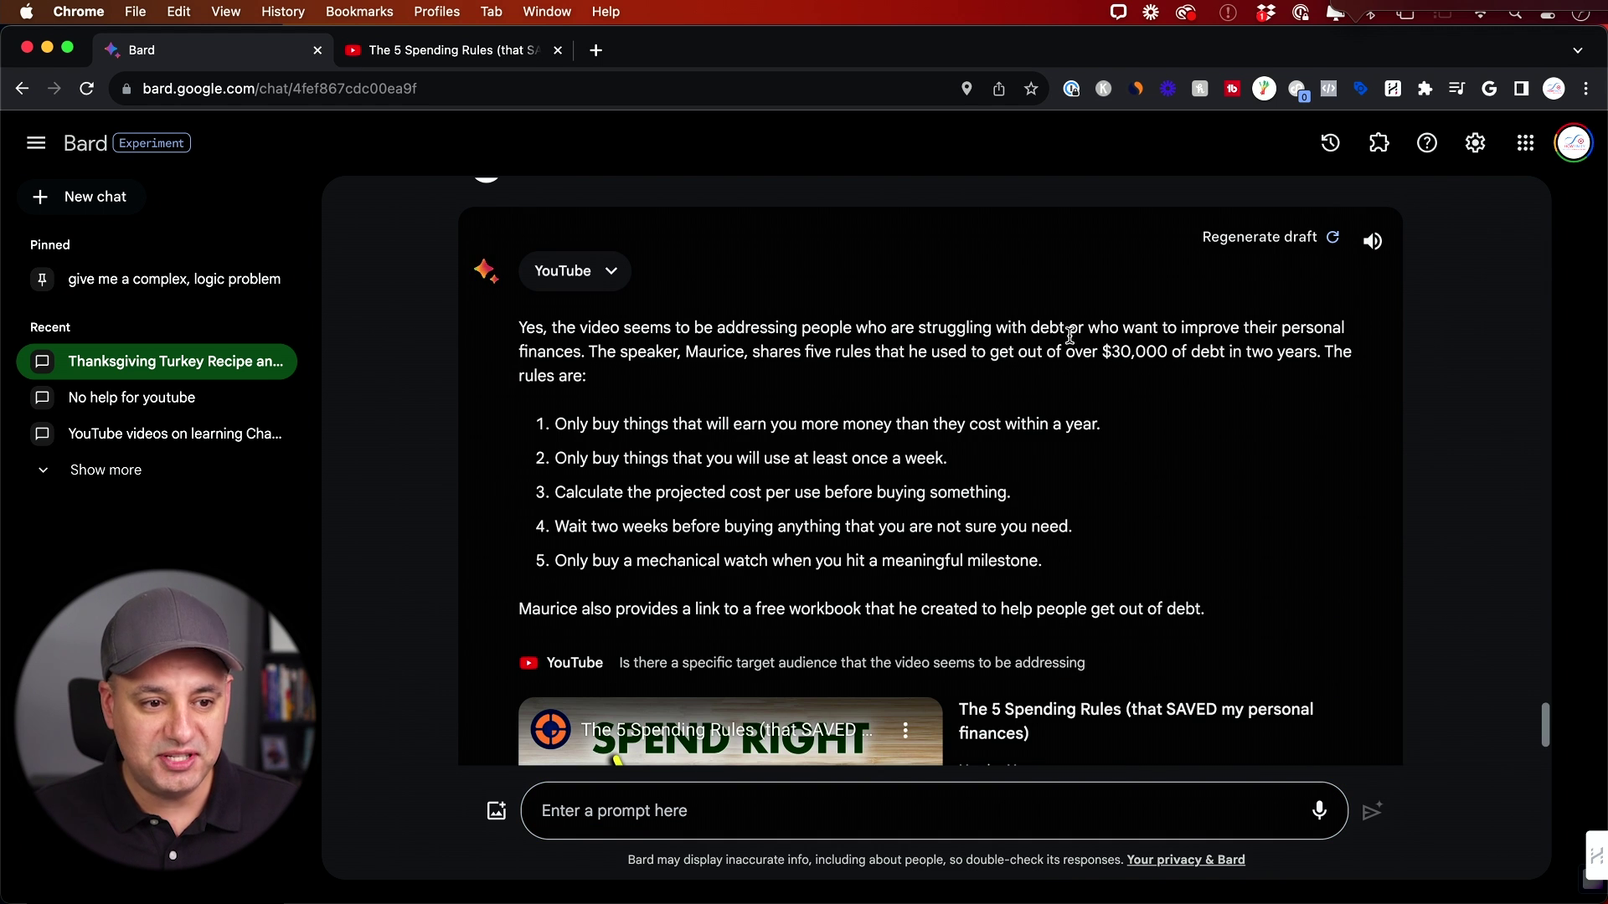
{"action": "scroll", "coordinate": [1072, 337], "scroll_direction": "down", "scroll_amount": 2}
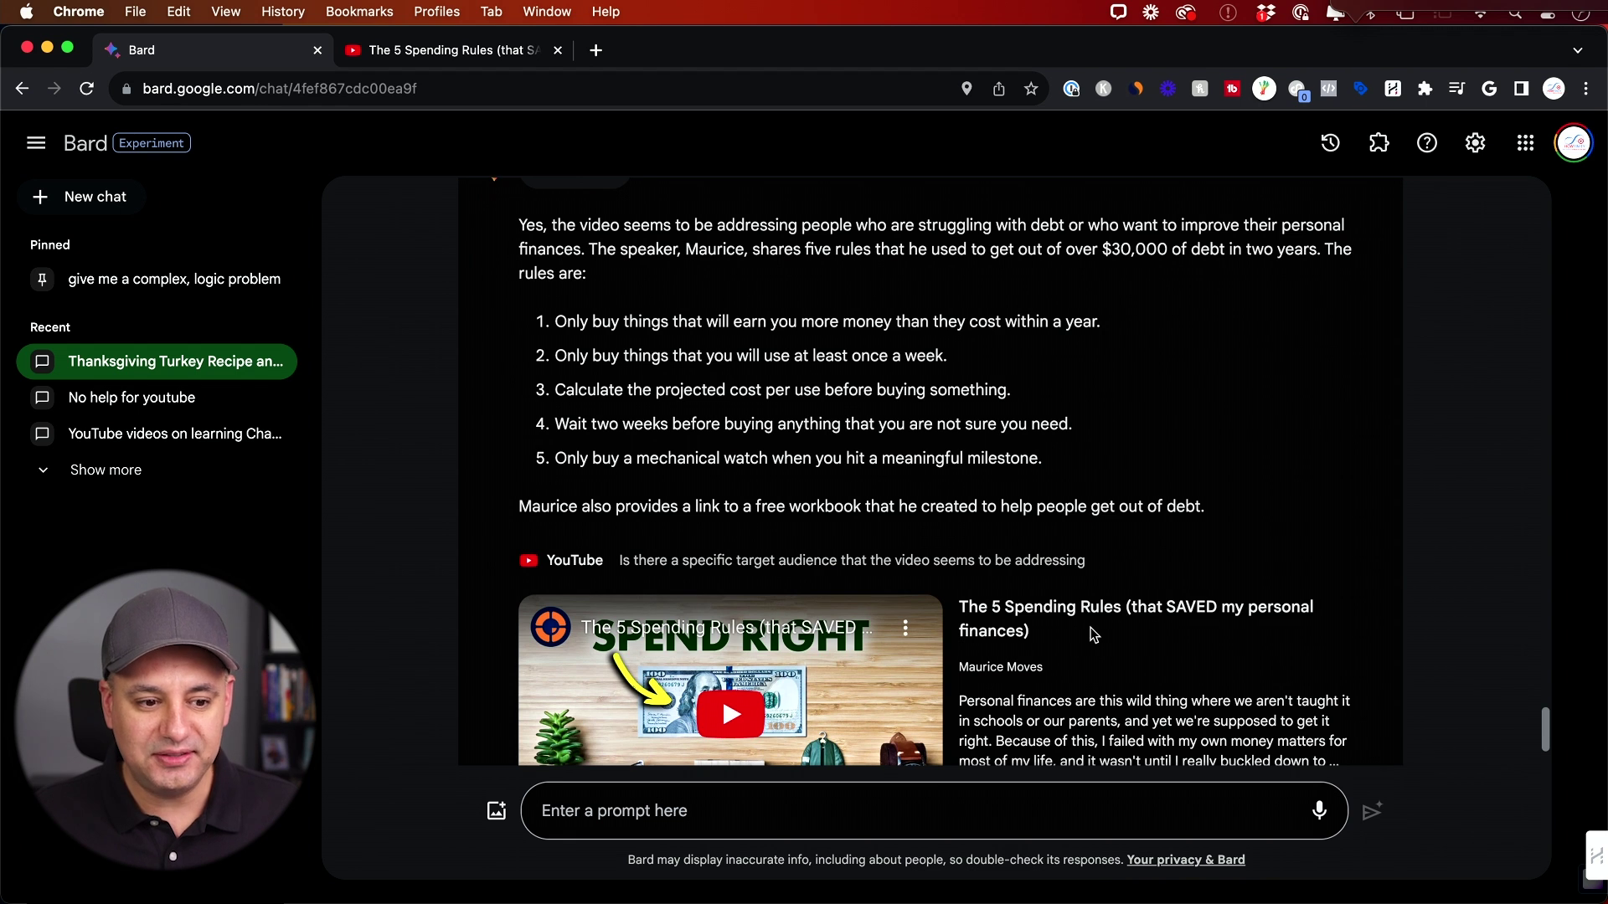
{"action": "scroll", "coordinate": [1092, 628], "scroll_direction": "up", "scroll_amount": 1}
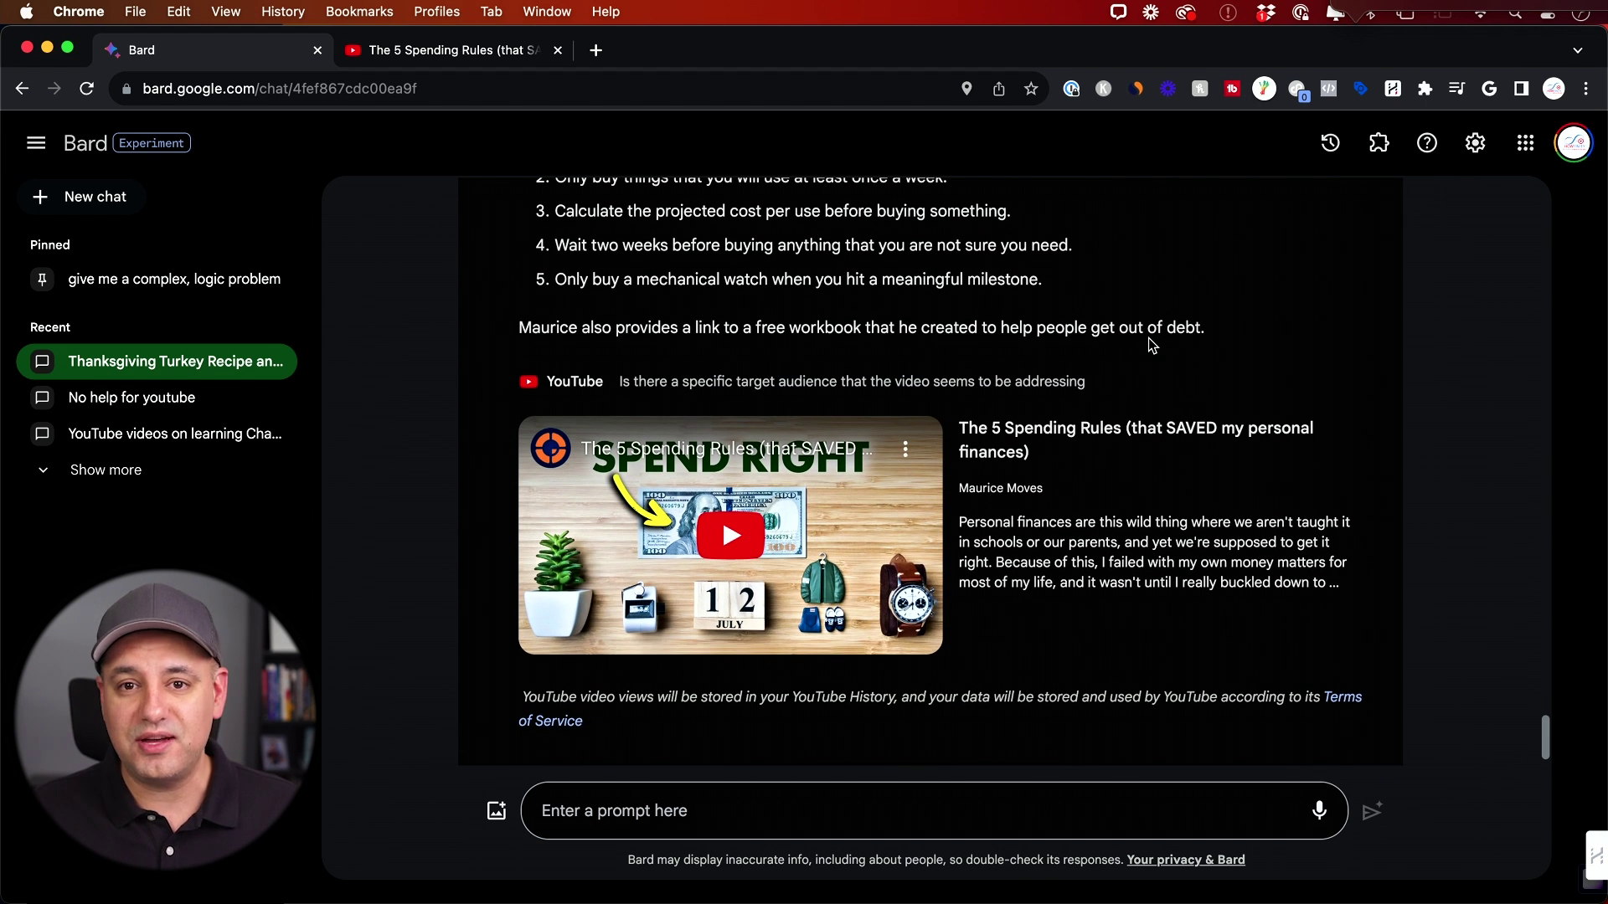
{"action": "scroll", "coordinate": [1148, 338], "scroll_direction": "up", "scroll_amount": 3}
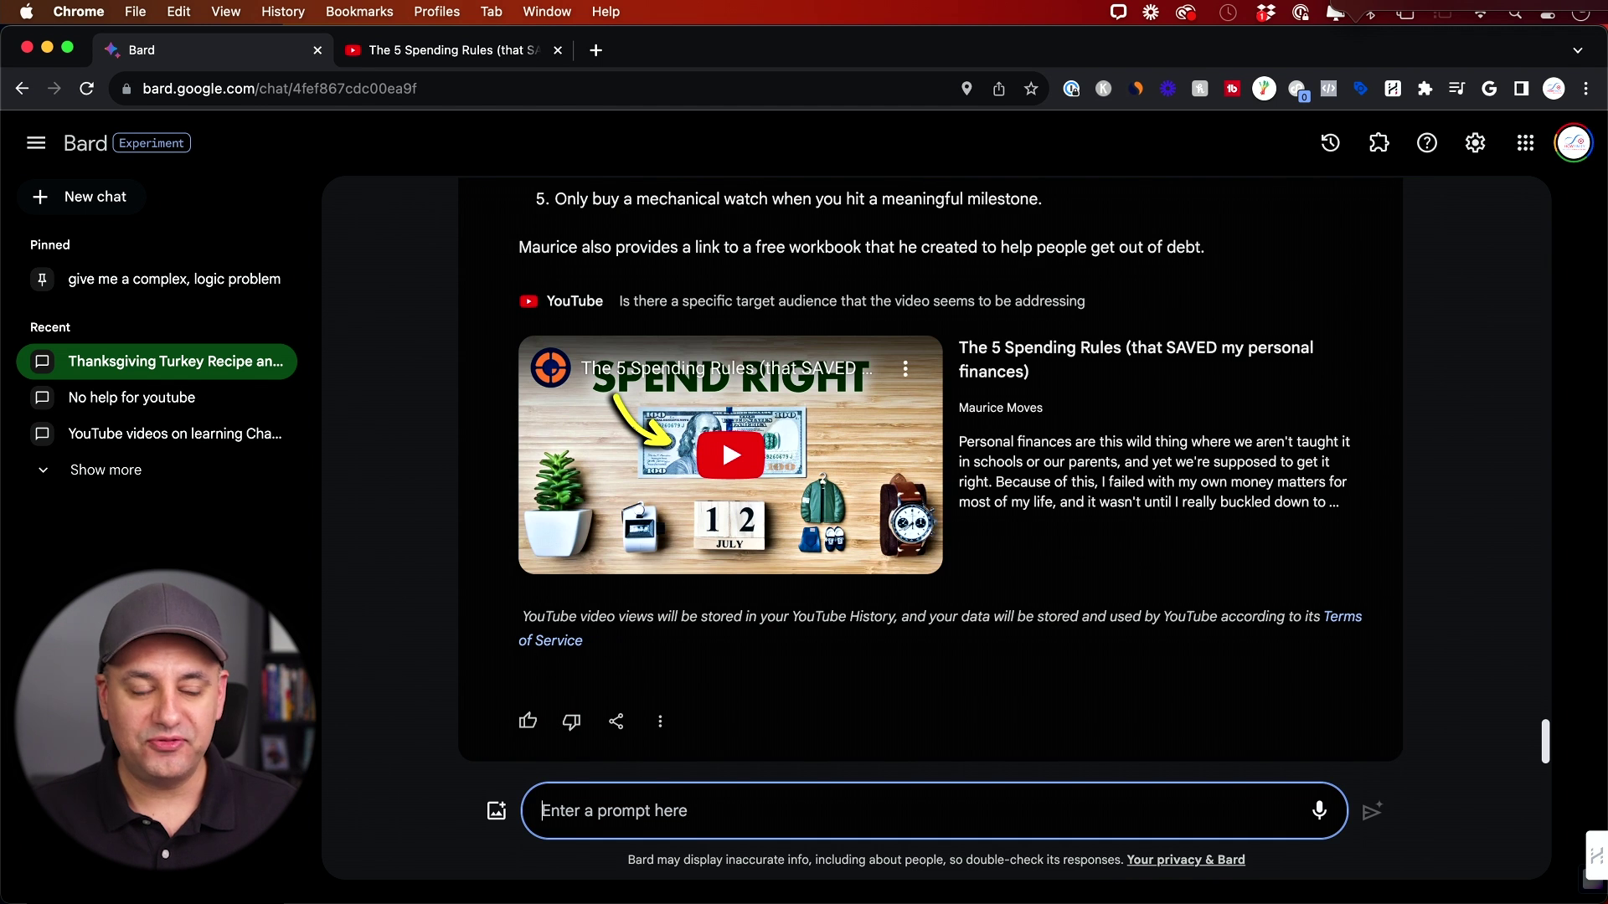
{"action": "type", "text": "Did the video receive any comments or engagement from viewers, and what are some common reactions?"}
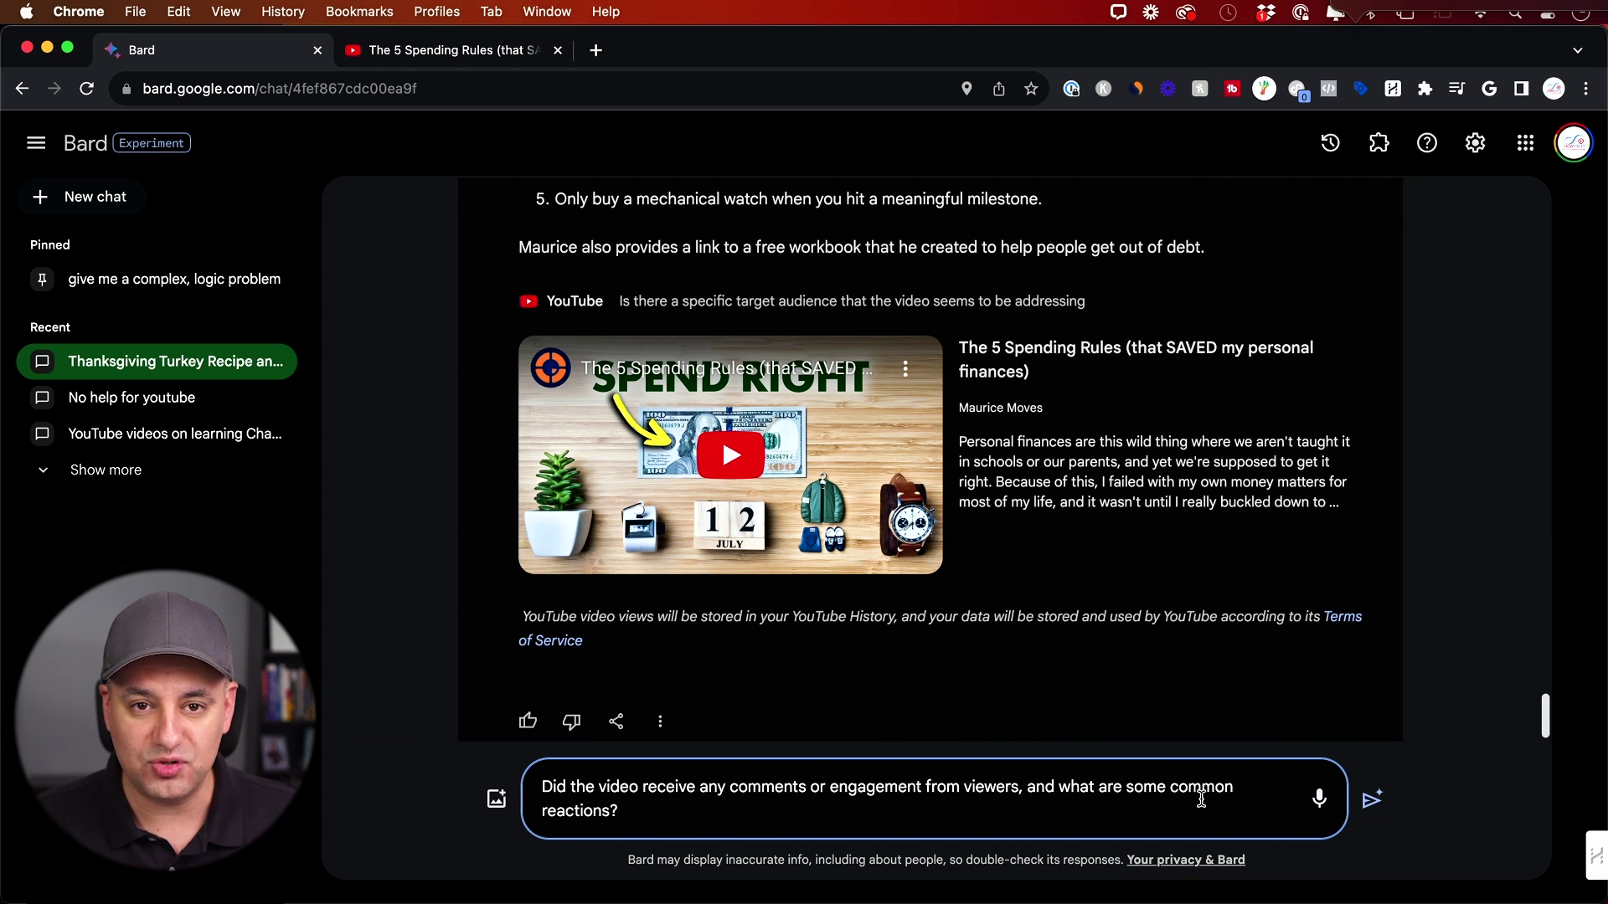
- Send the viewer-comments question and get mostly positive reactions with five example quotes
{"action": "key", "text": "Return"}
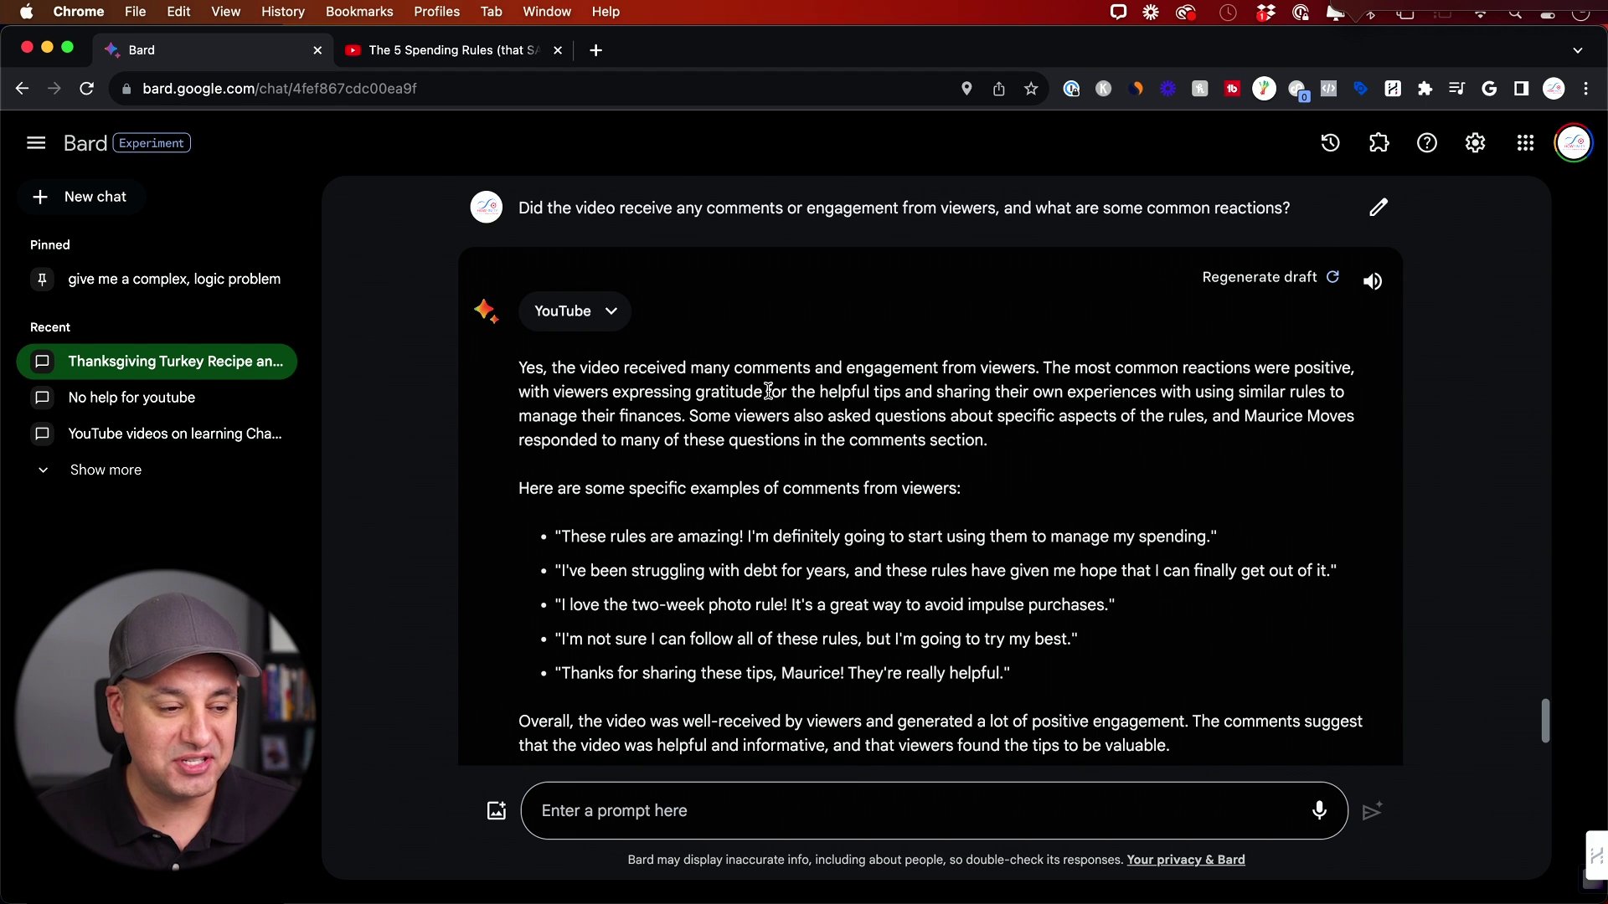
{"action": "scroll", "coordinate": [804, 402], "scroll_direction": "down", "scroll_amount": 1}
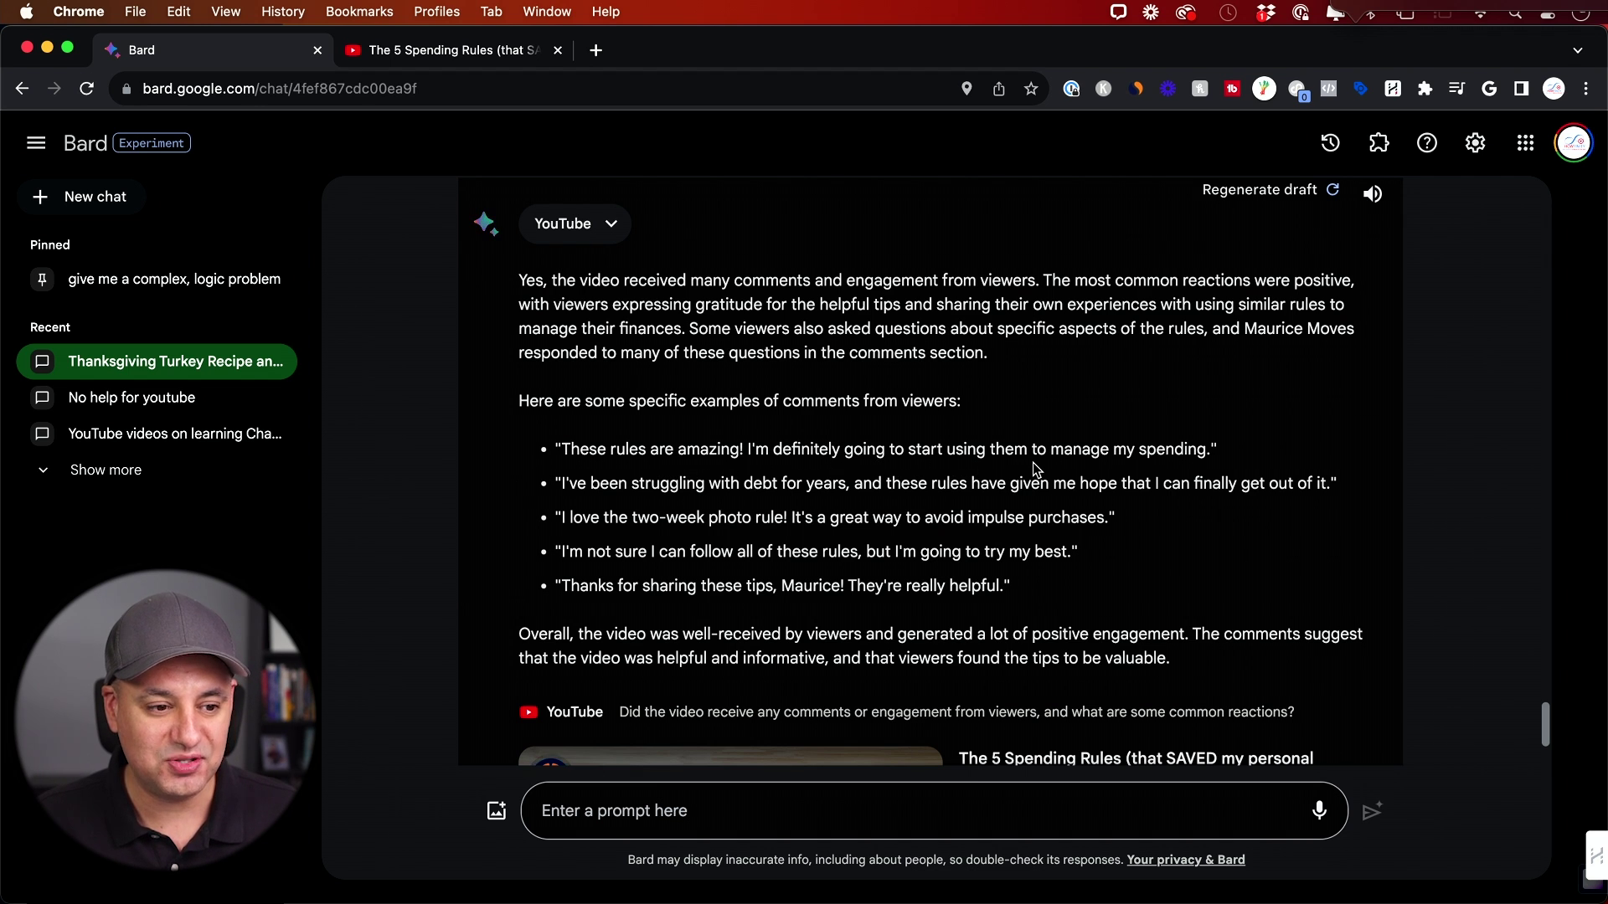
{"action": "scroll", "coordinate": [1145, 467], "scroll_direction": "down", "scroll_amount": 3}
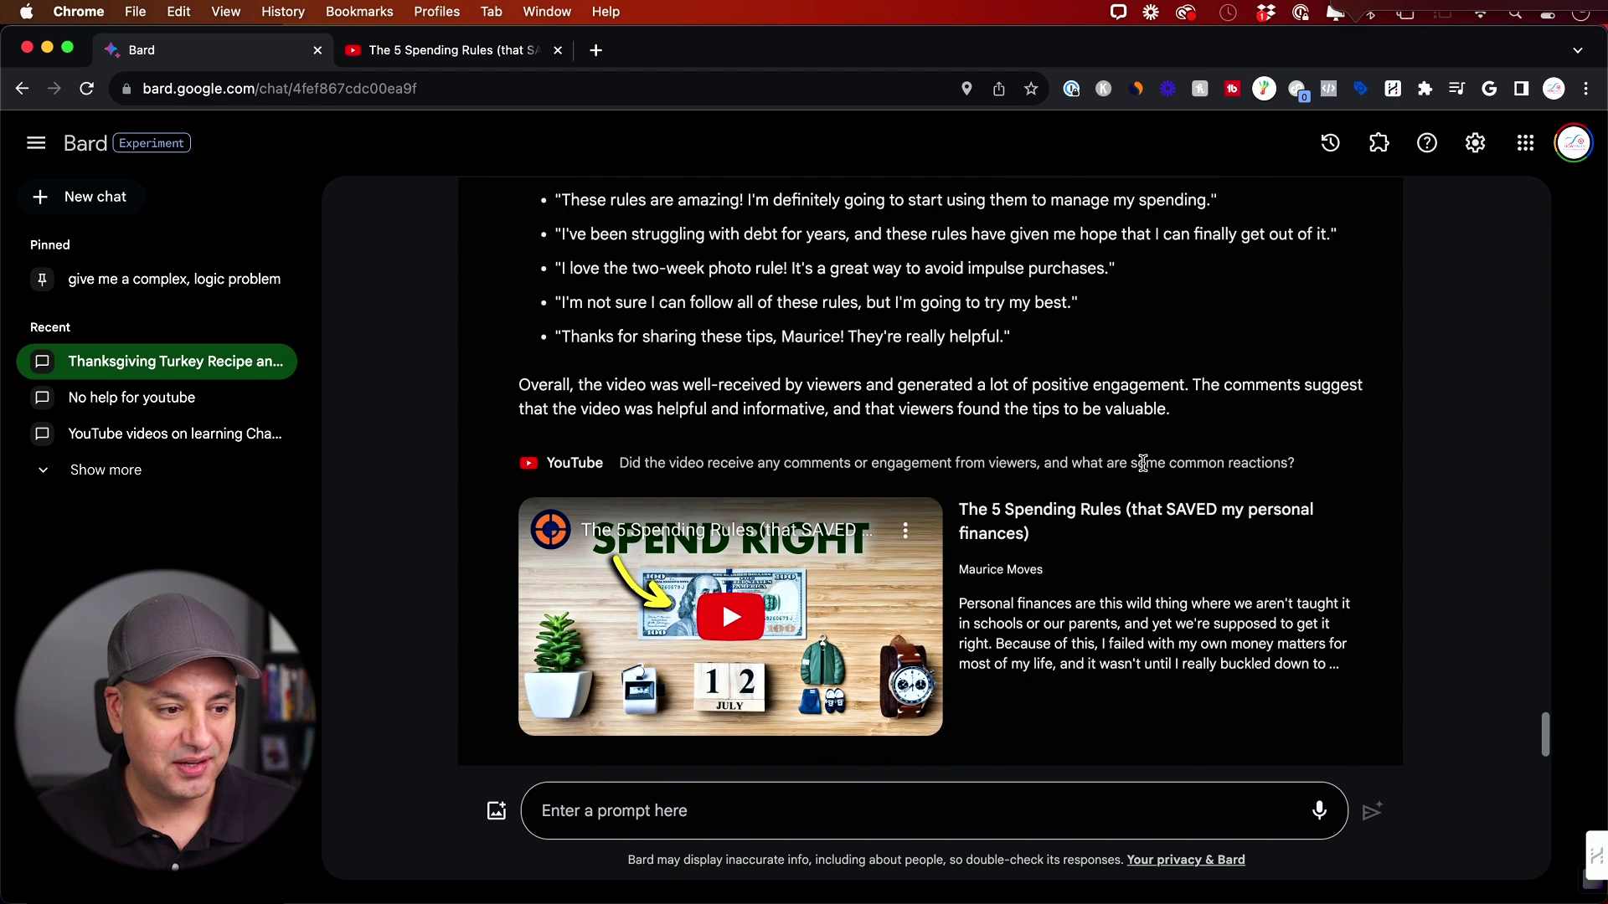